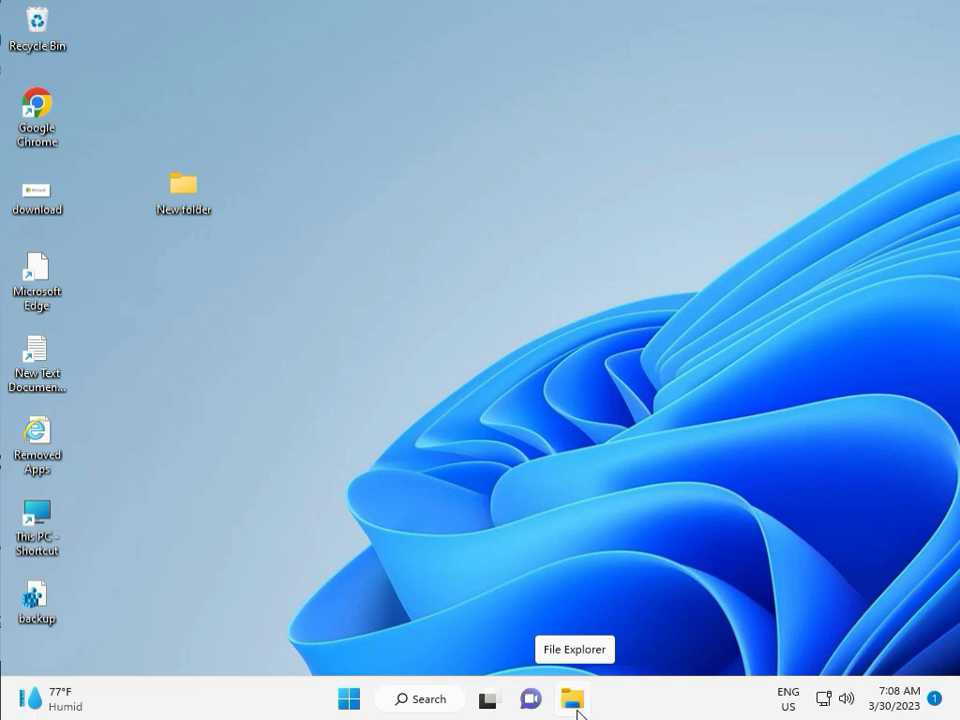
# Open the Start menu from the taskbar to show the pinned apps.
pyautogui.click(349, 699)
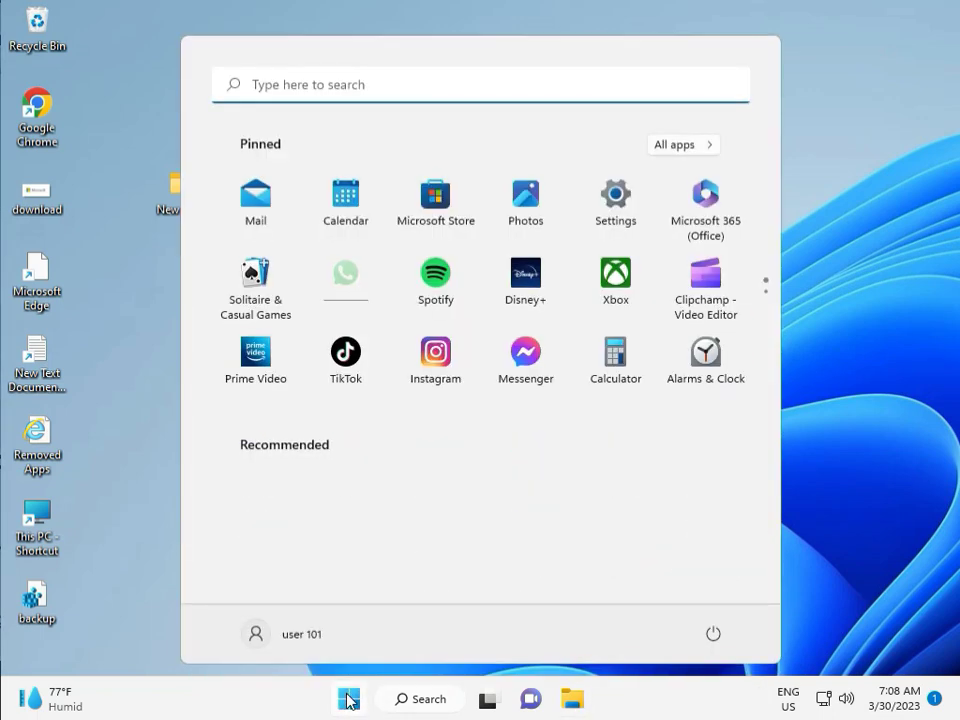
# Open Settings and go to System › Troubleshoot › Other troubleshooters.
pyautogui.click(618, 200)
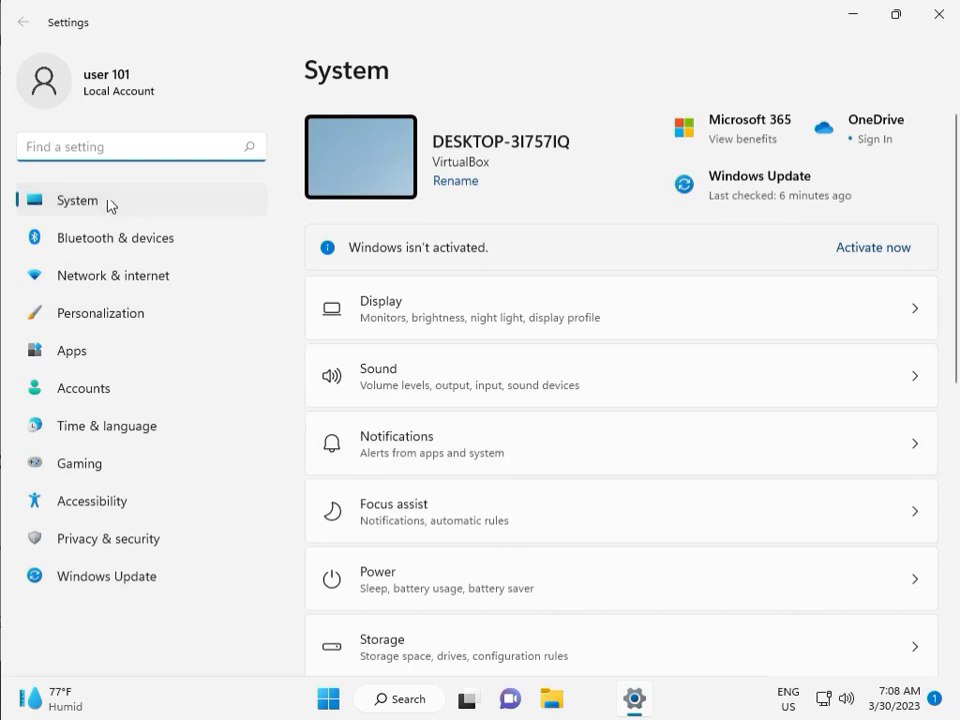
pyautogui.scroll(-2, 476, 508)
pyautogui.scroll(-1, 480, 540)
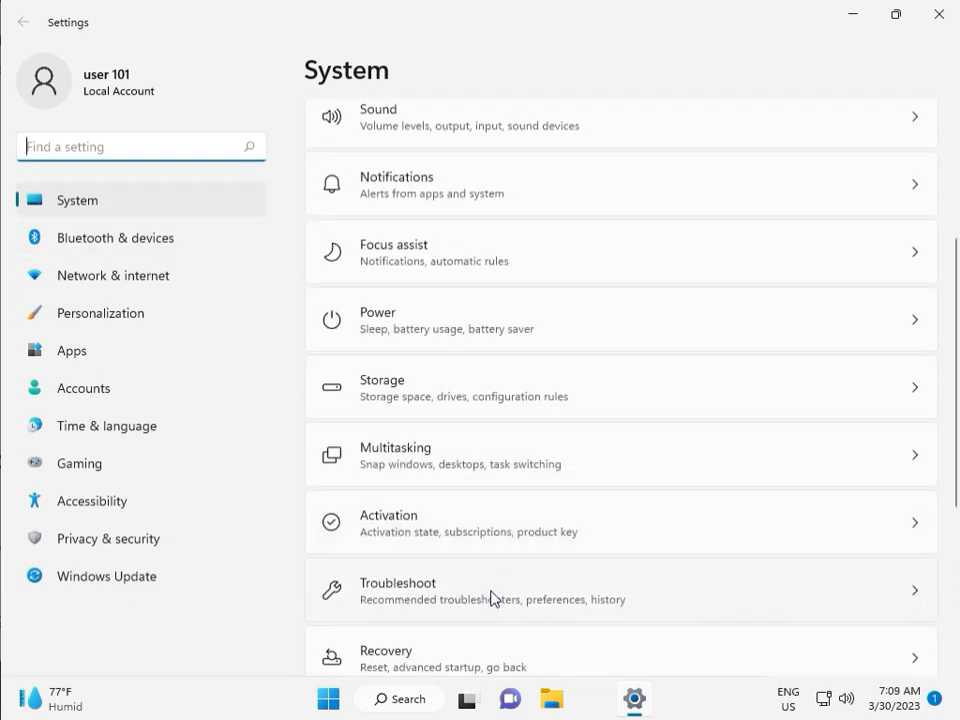
pyautogui.click(491, 599)
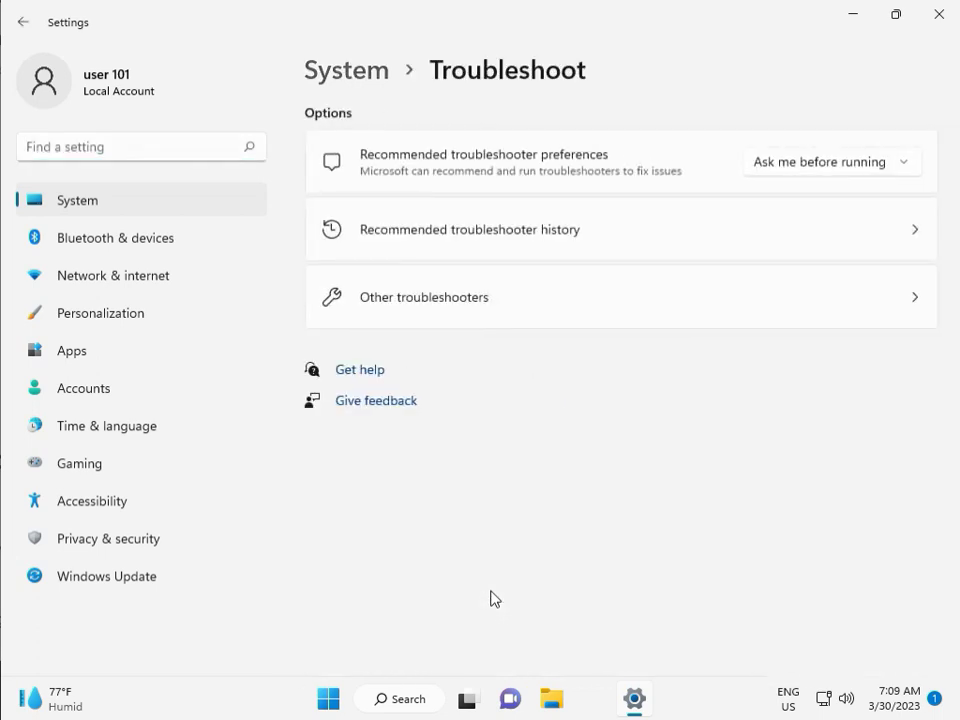
pyautogui.click(415, 305)
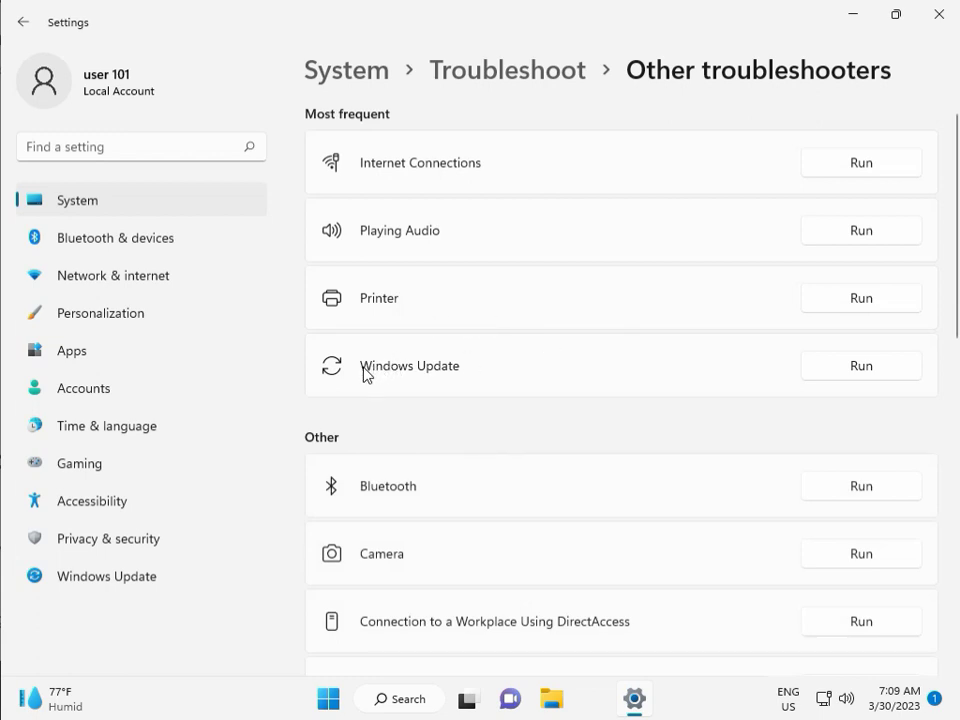
# Run the Windows Update troubleshooter until it completes, then close its results and Settings.
pyautogui.click(856, 367)
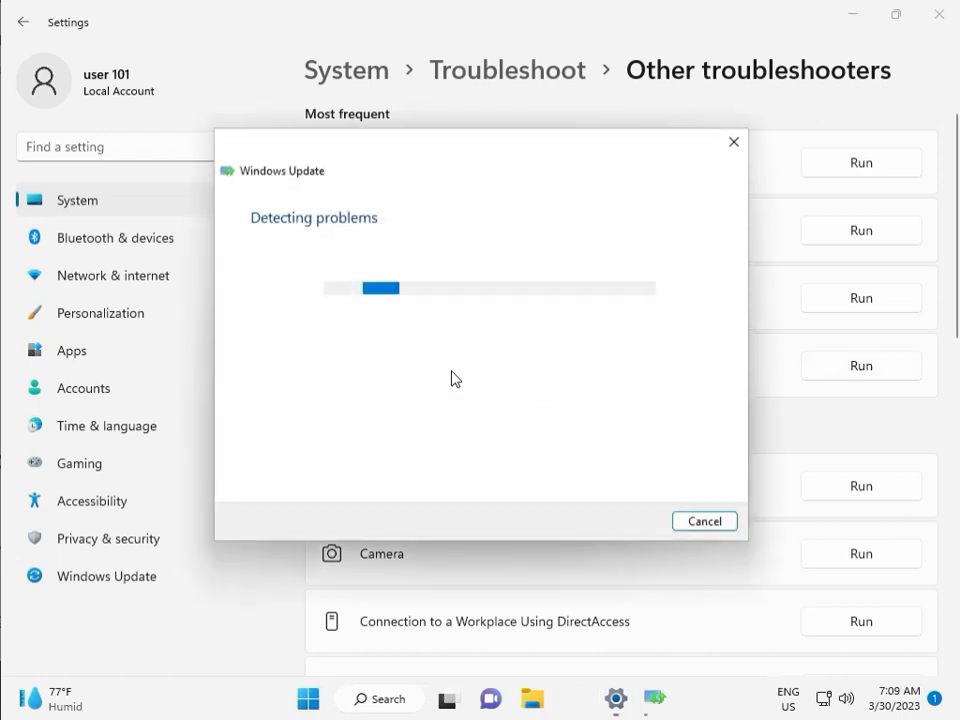
pyautogui.moveTo(453, 149); pyautogui.dragTo(325, 107)
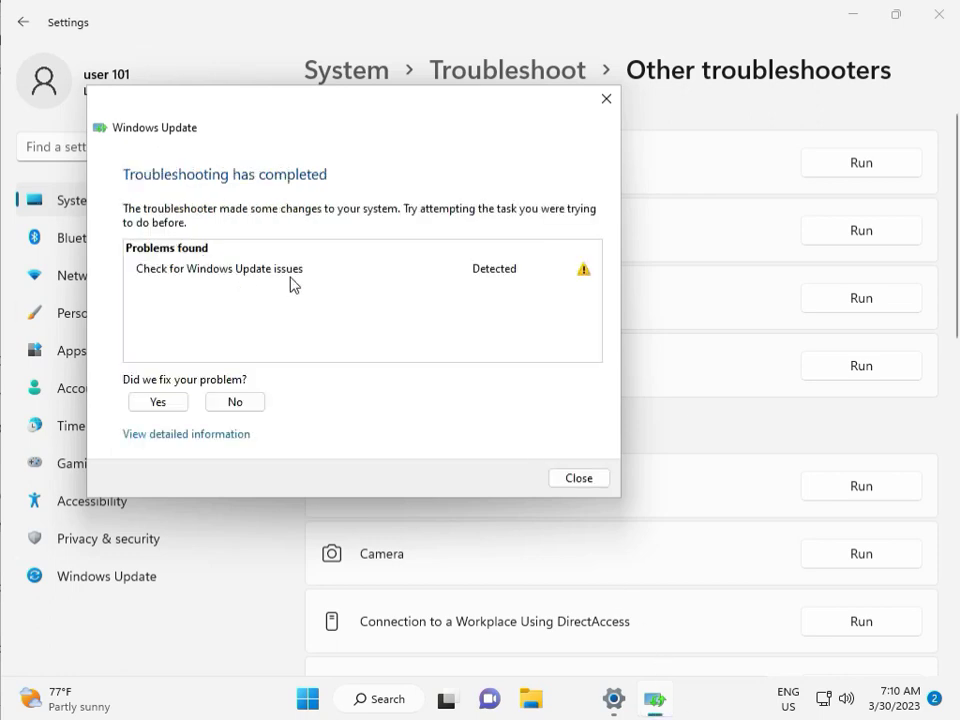
pyautogui.click(580, 480)
pyautogui.click(949, 28)
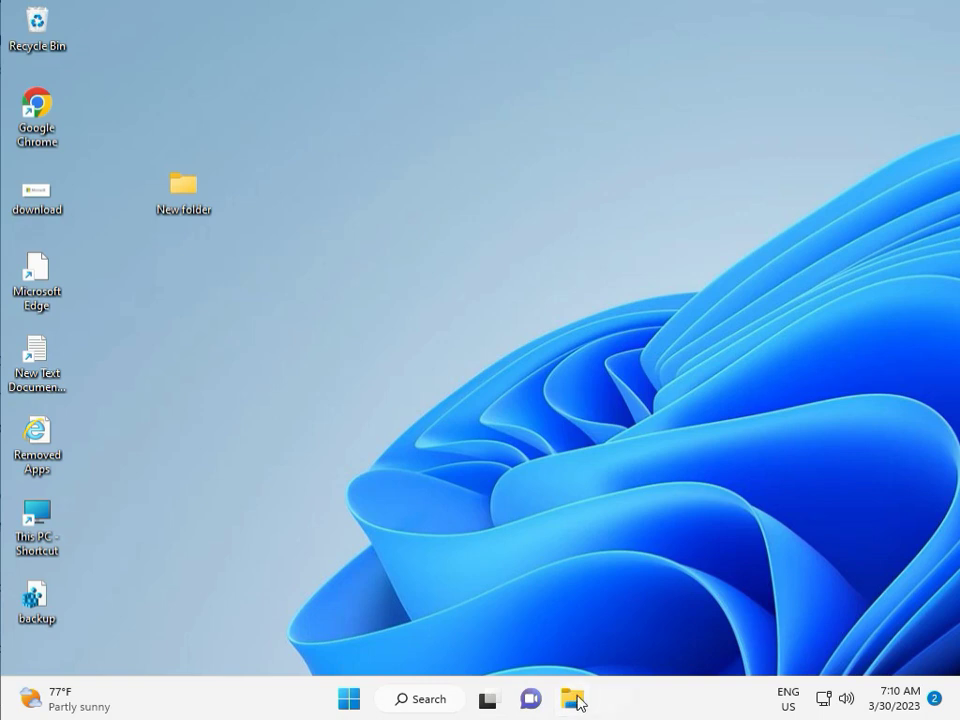
# In File Explorer, browse This PC › Local Disk (C:) › Windows › SoftwareDistribution.
pyautogui.click(571, 698)
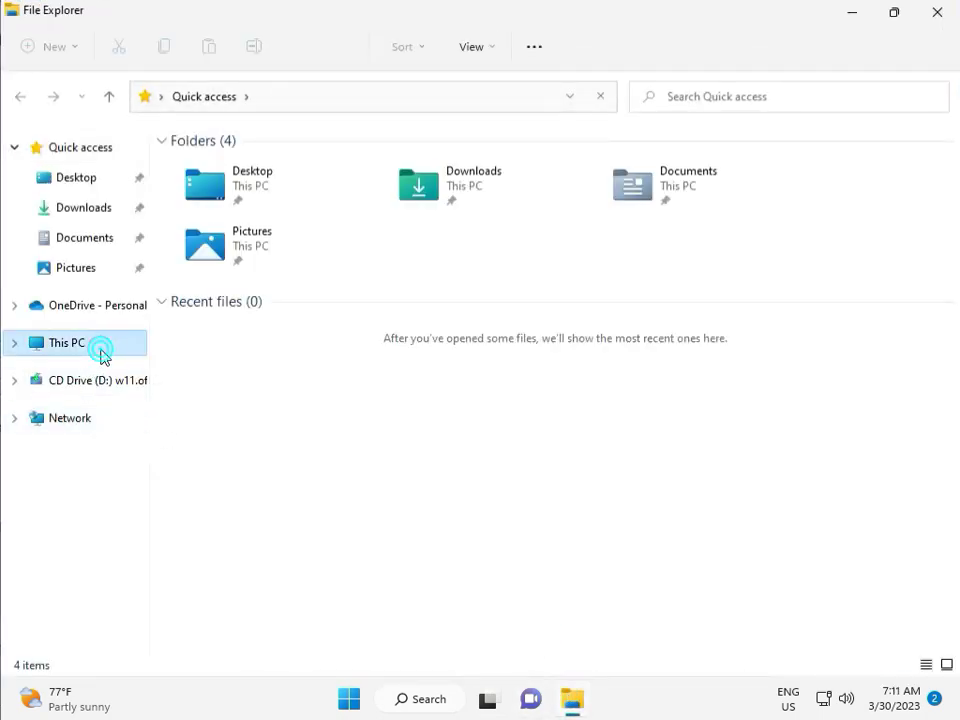
pyautogui.click(102, 354)
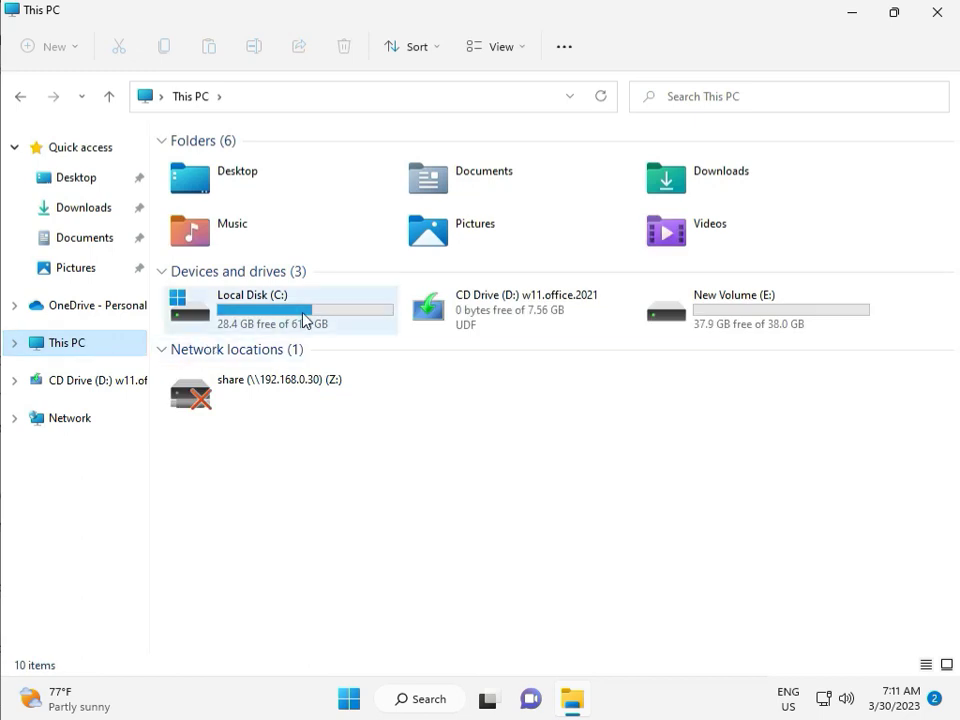
pyautogui.doubleClick(303, 316)
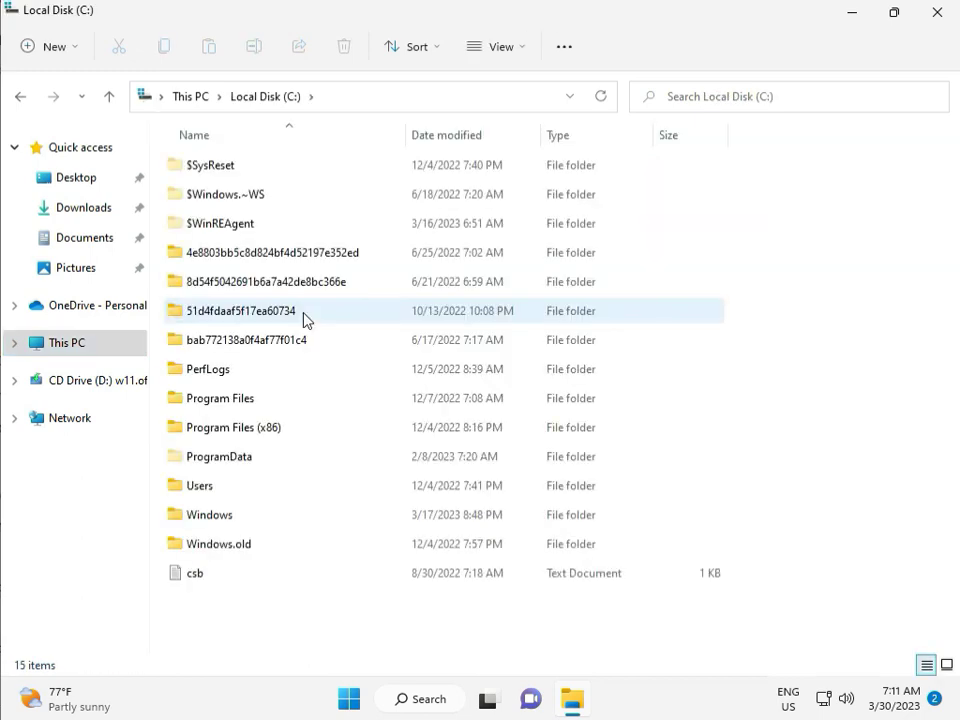
pyautogui.click(248, 516)
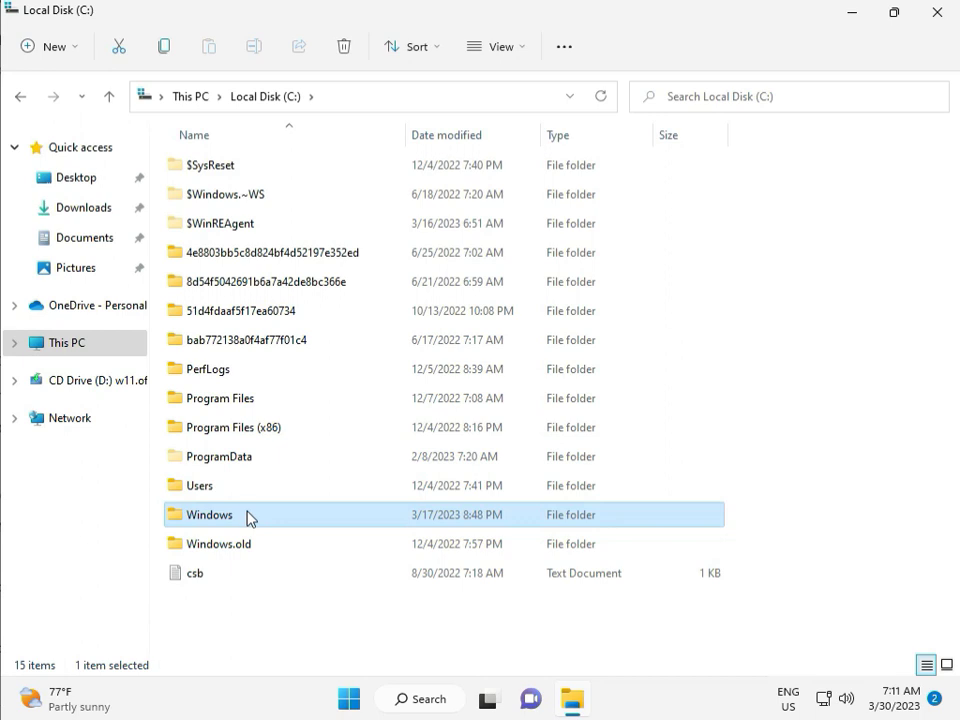
pyautogui.doubleClick(248, 515)
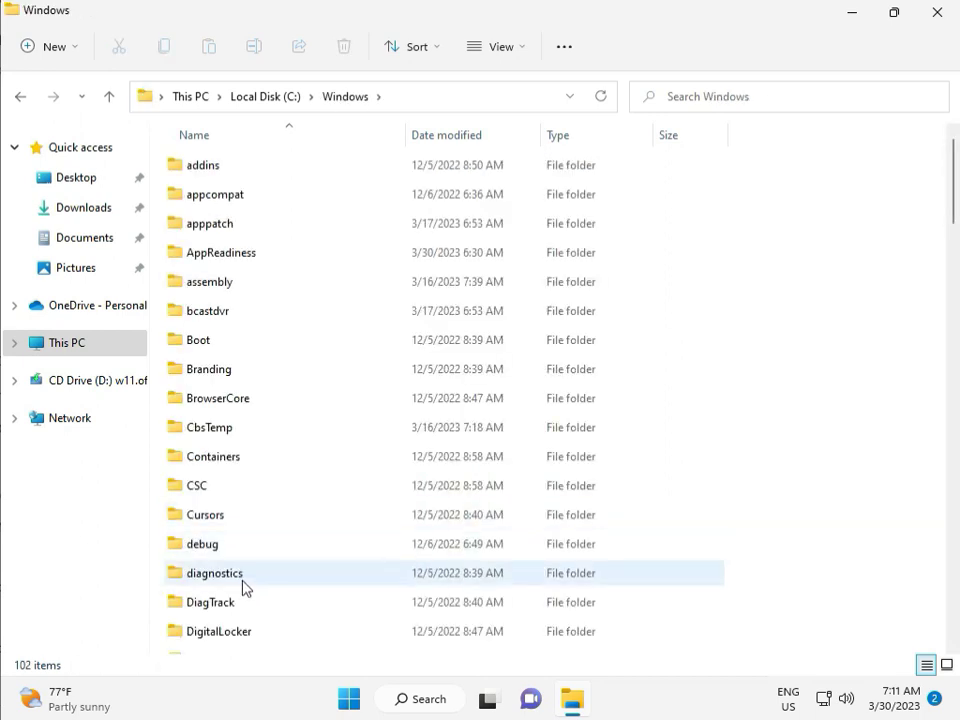
pyautogui.scroll(-8, 349, 572)
pyautogui.scroll(-3, 349, 572)
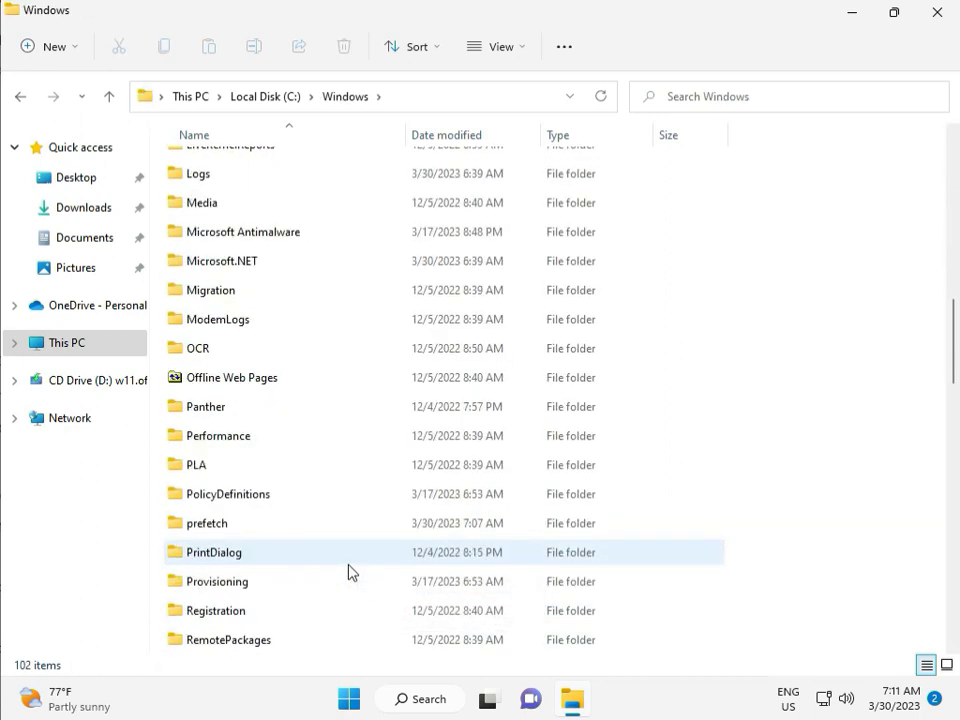
pyautogui.scroll(-4, 349, 572)
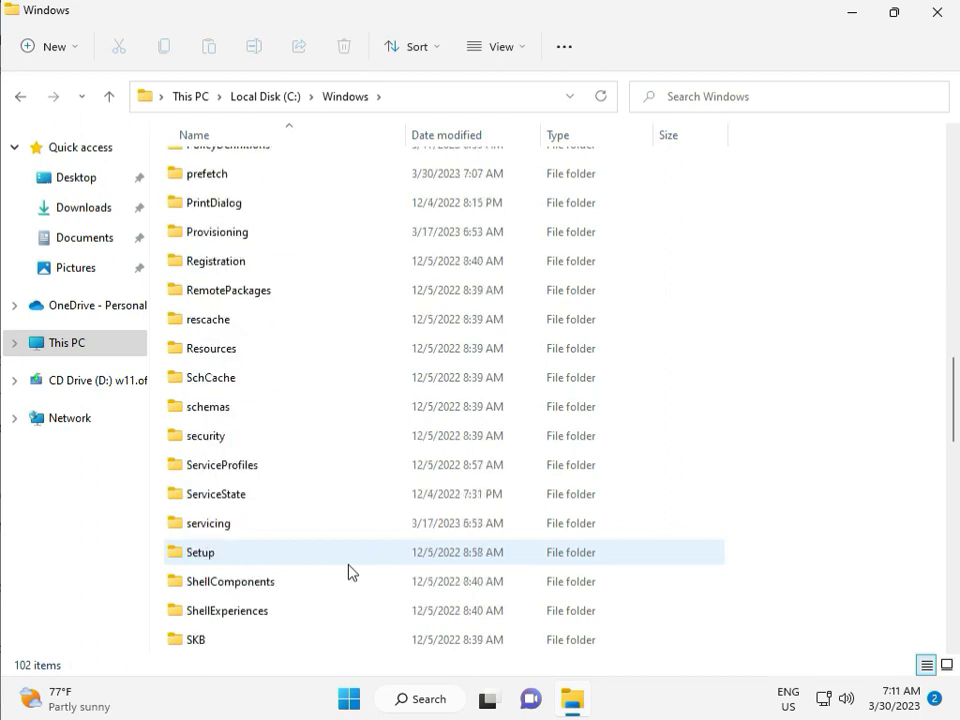
pyautogui.scroll(-2, 341, 568)
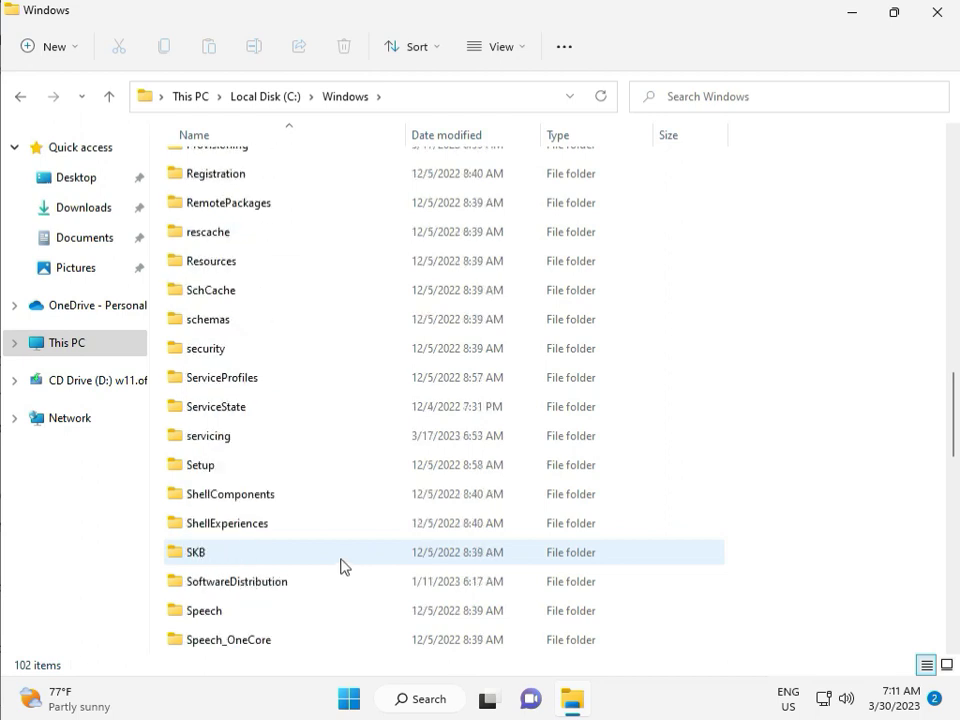
pyautogui.click(262, 497)
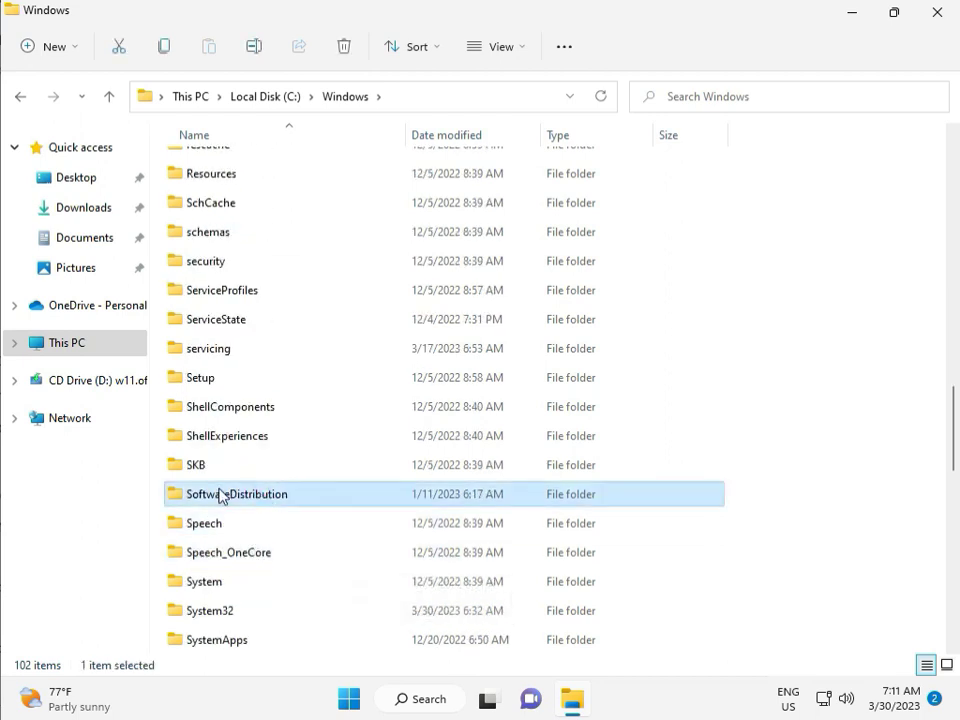
pyautogui.doubleClick(249, 497)
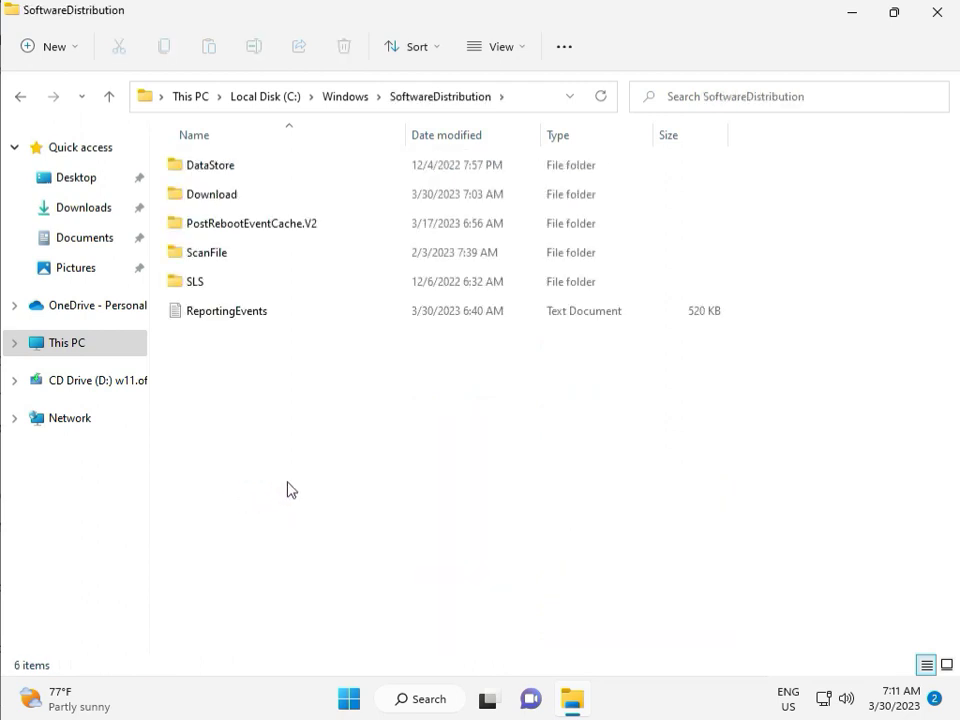
pyautogui.moveTo(498, 716)
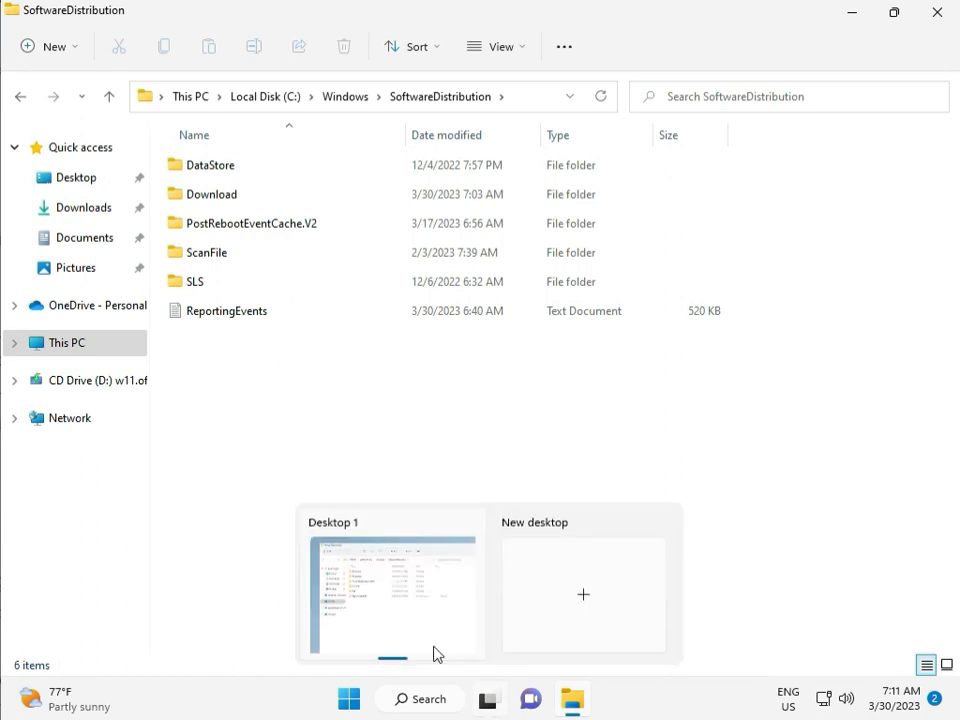
# Delete all items in SoftwareDistribution\Download with administrator permission, then close File Explorer.
pyautogui.doubleClick(245, 200)
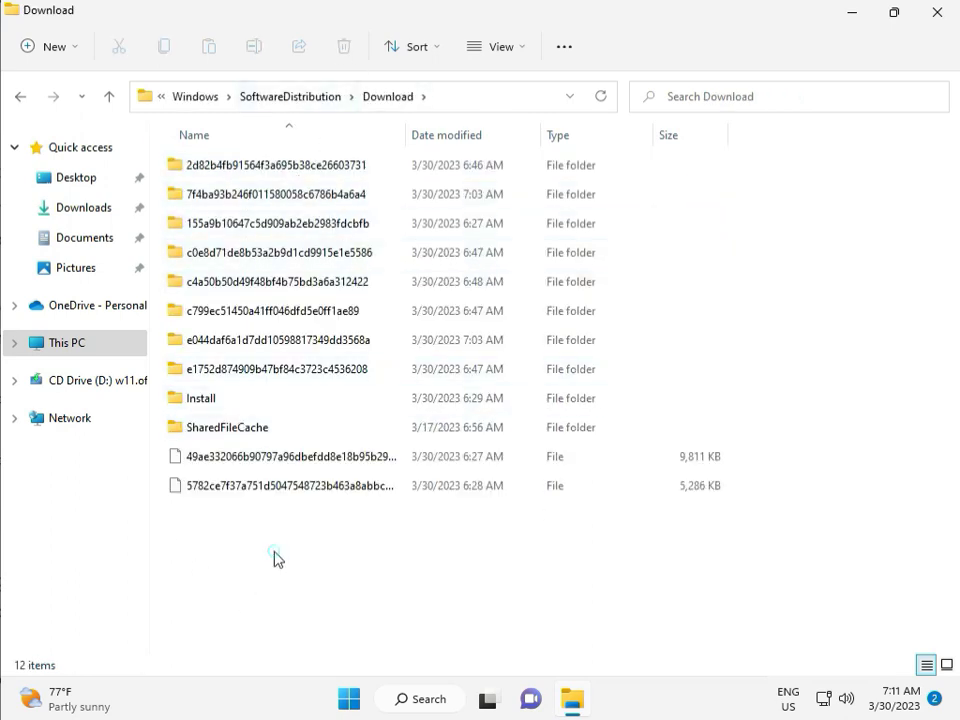
pyautogui.moveTo(276, 551); pyautogui.dragTo(286, 175)
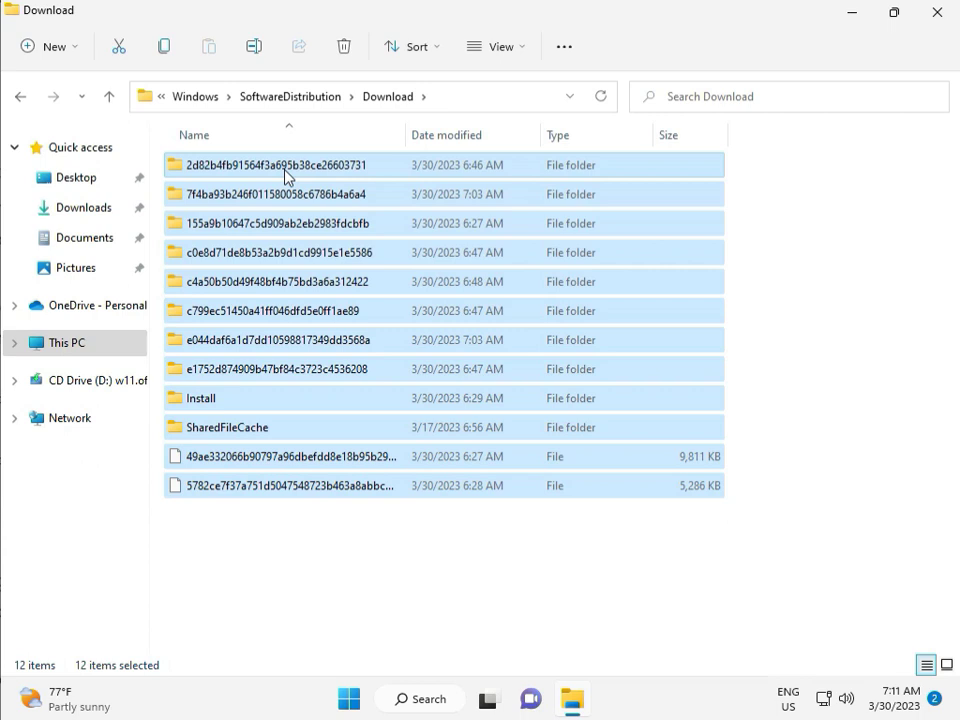
pyautogui.press('Delete')
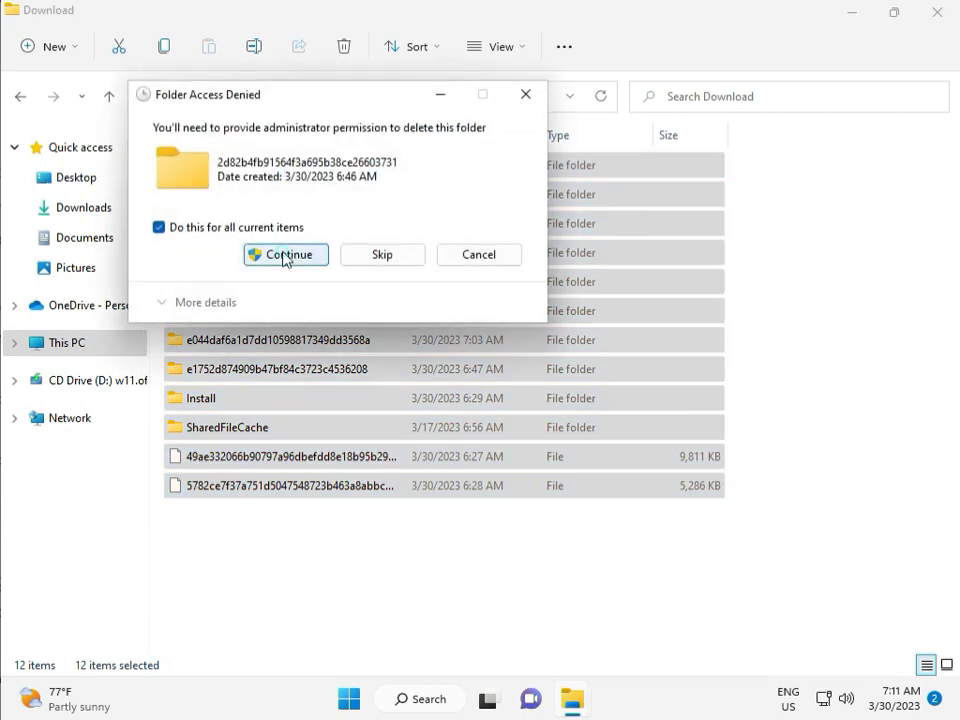
pyautogui.click(284, 256)
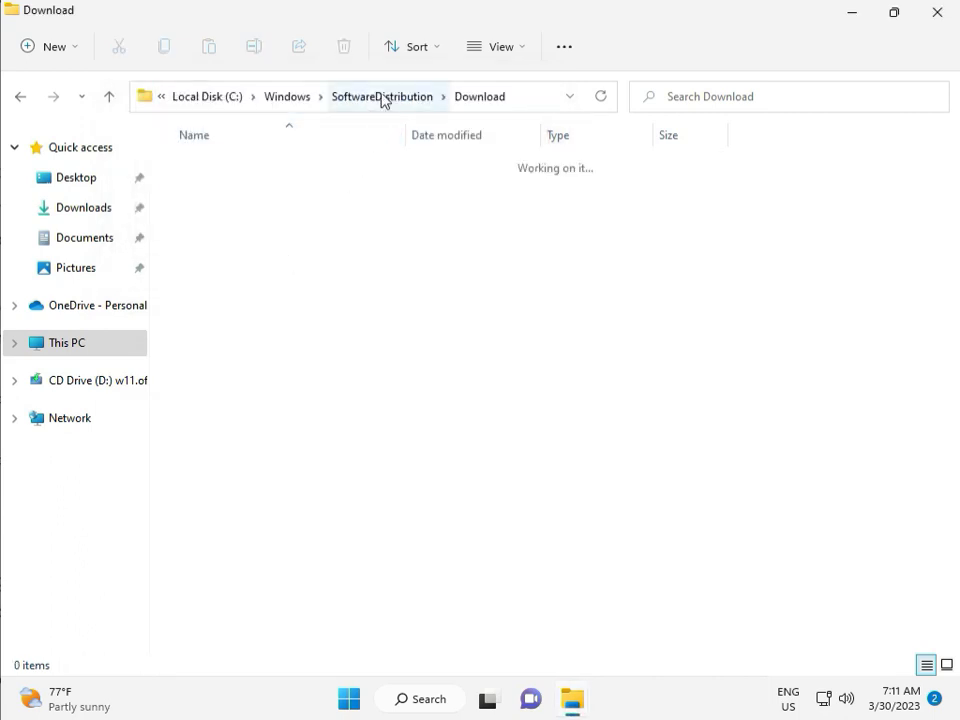
pyautogui.click(381, 96)
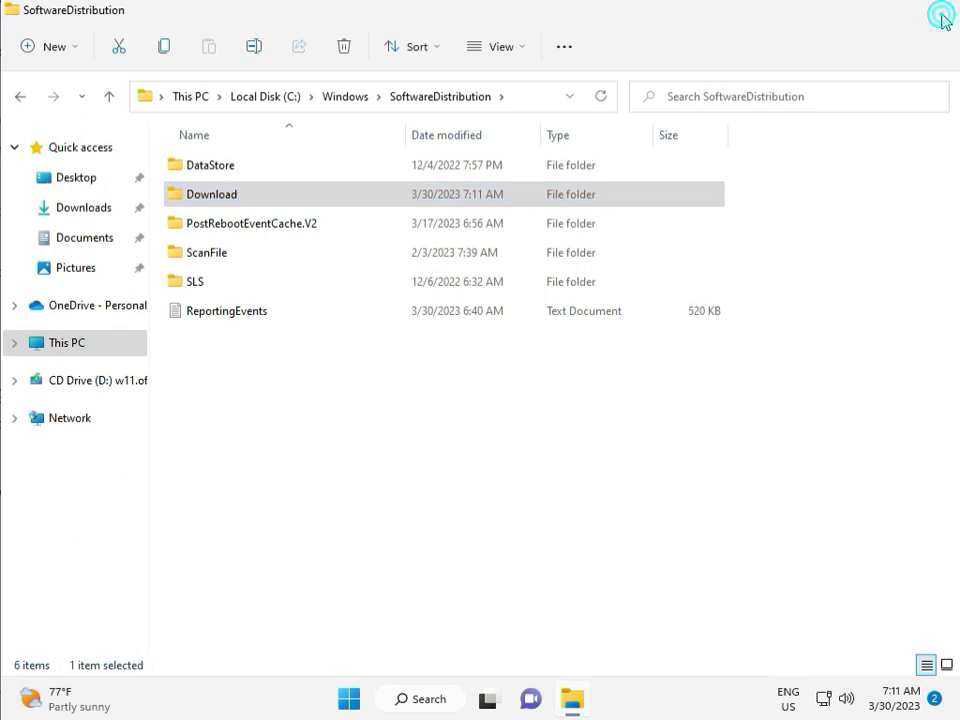
pyautogui.click(937, 13)
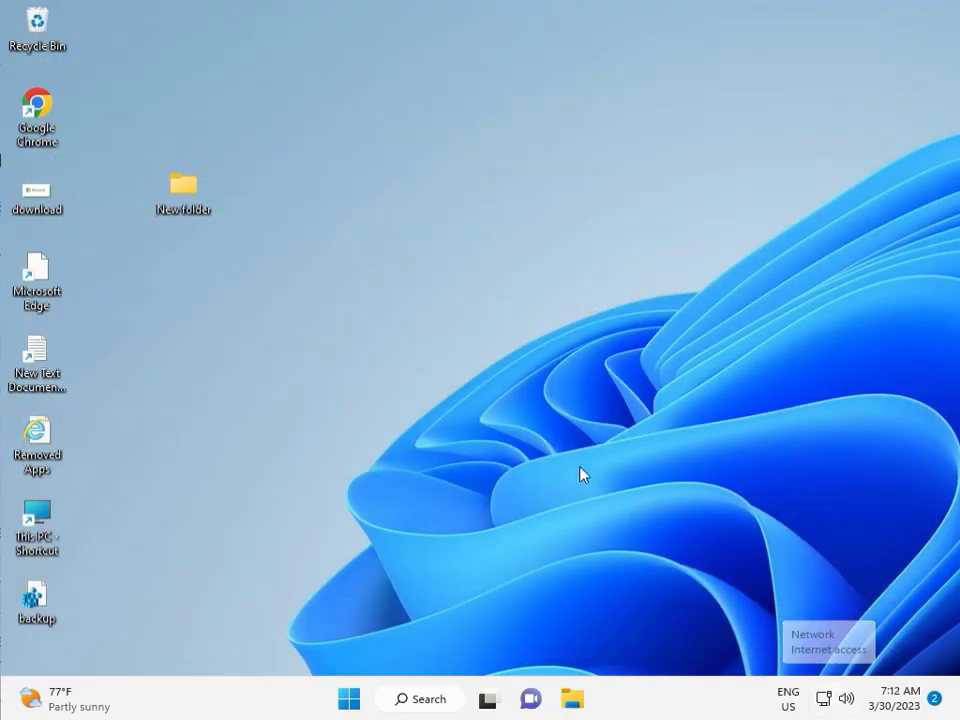
# Launch services.msc from the Win+R Run box.
pyautogui.click(553, 404)
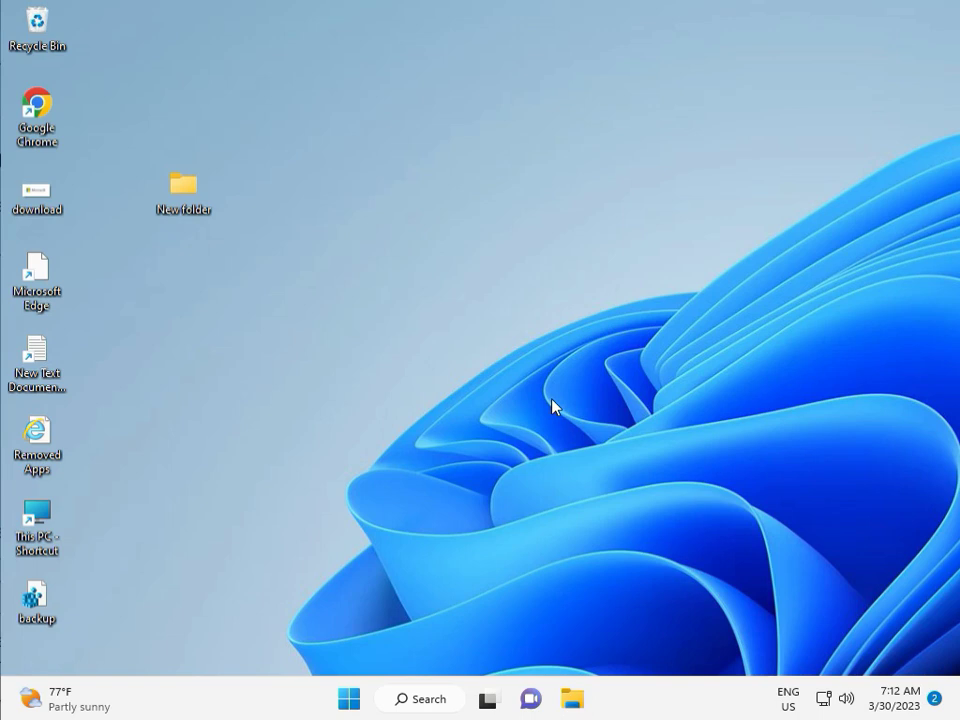
pyautogui.press('super+r')
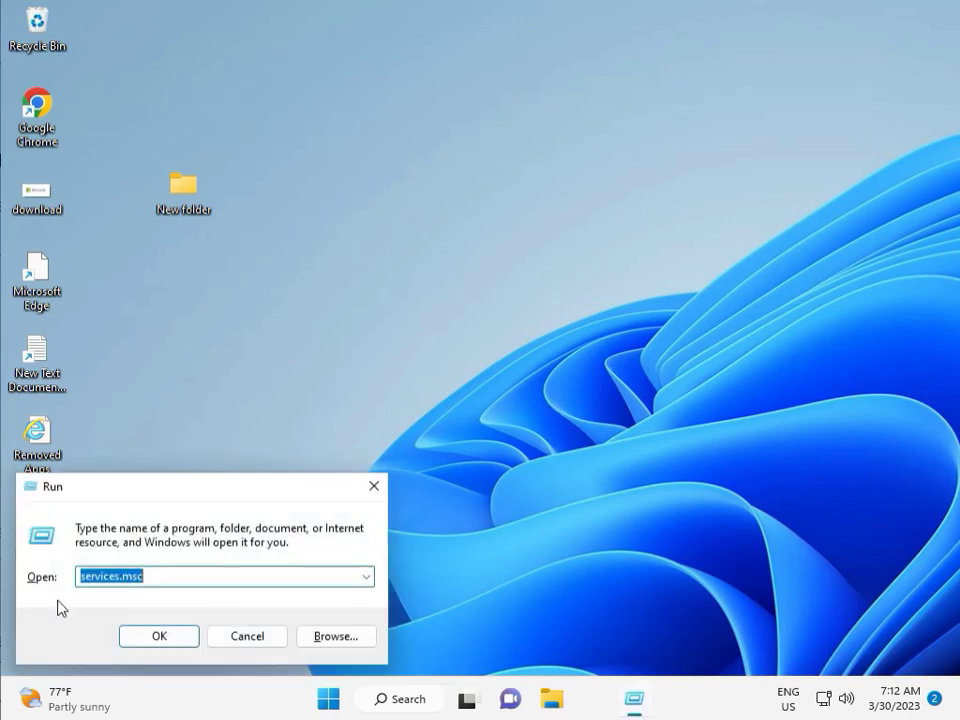
pyautogui.click(157, 636)
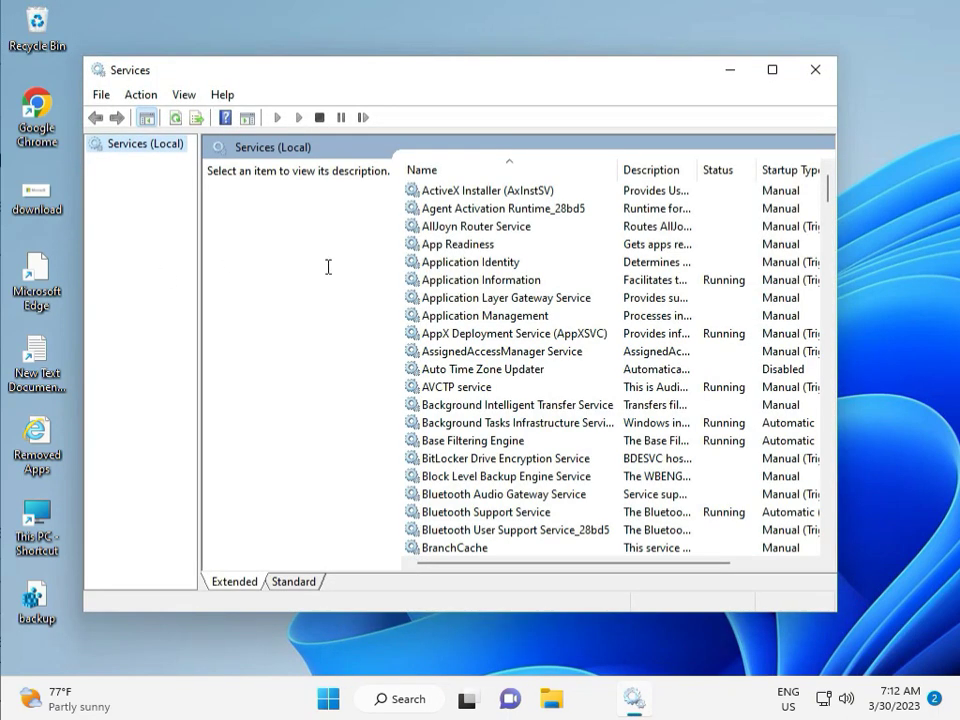
# Select the Windows Update service in the list and restart it.
pyautogui.click(531, 298)
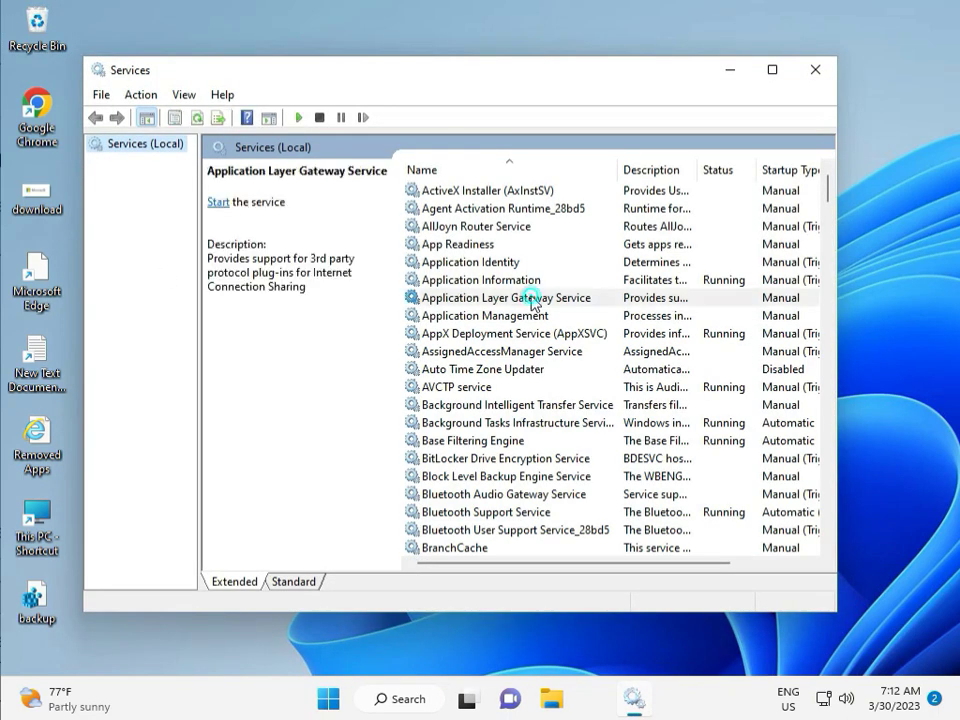
pyautogui.press('w')
pyautogui.scroll(-3, 495, 413)
pyautogui.scroll(-7, 495, 413)
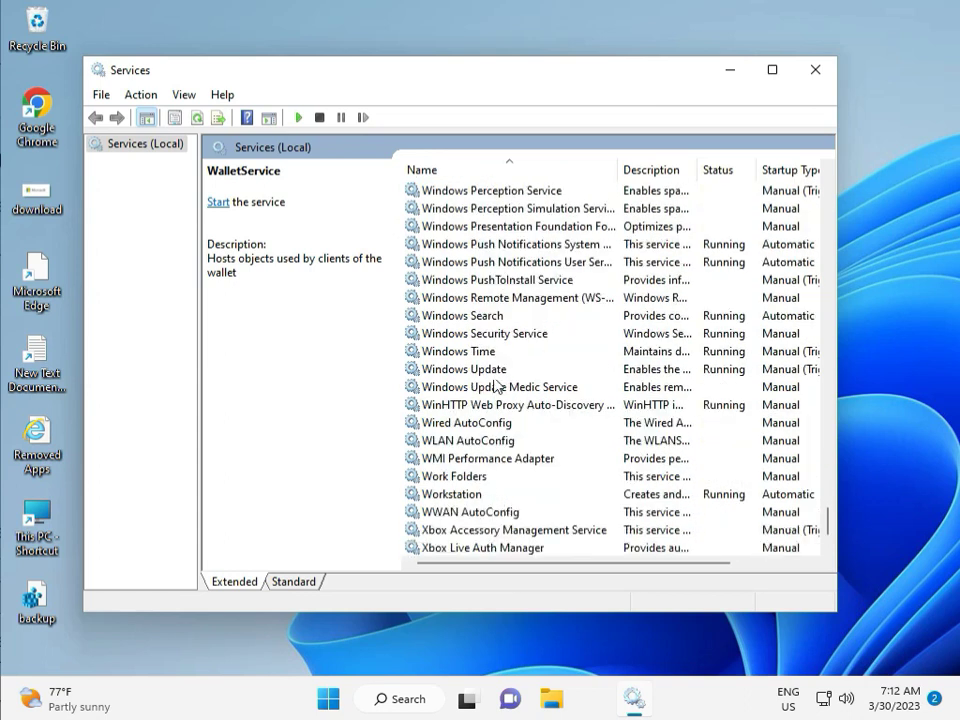
pyautogui.click(497, 369)
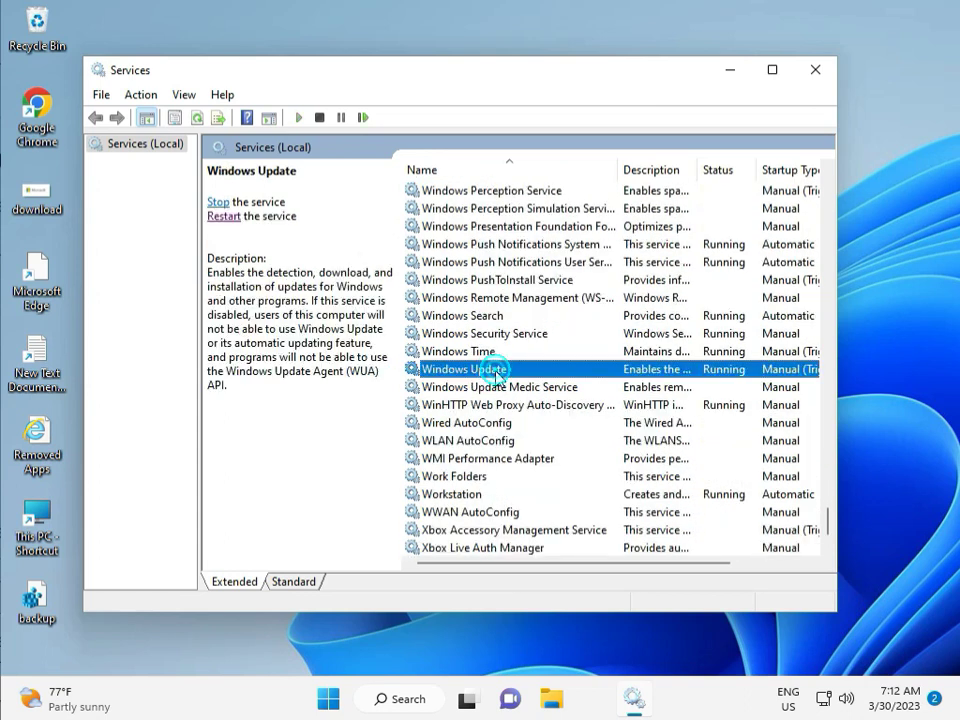
pyautogui.click(219, 202)
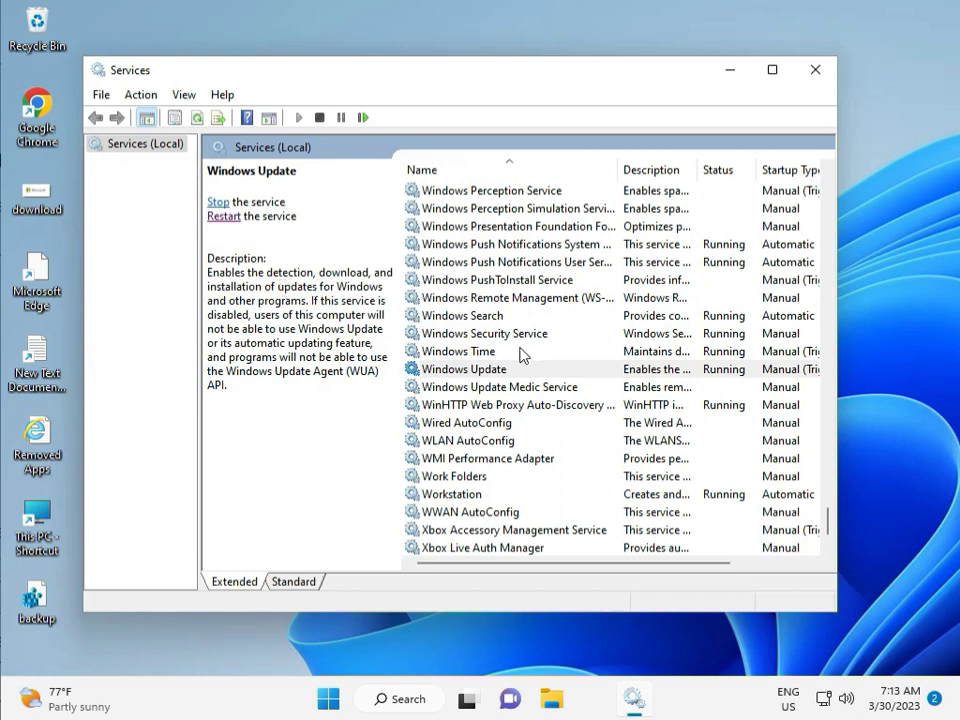
# Set Windows Update's startup type to Automatic, apply it, and close the Services console.
pyautogui.doubleClick(488, 370)
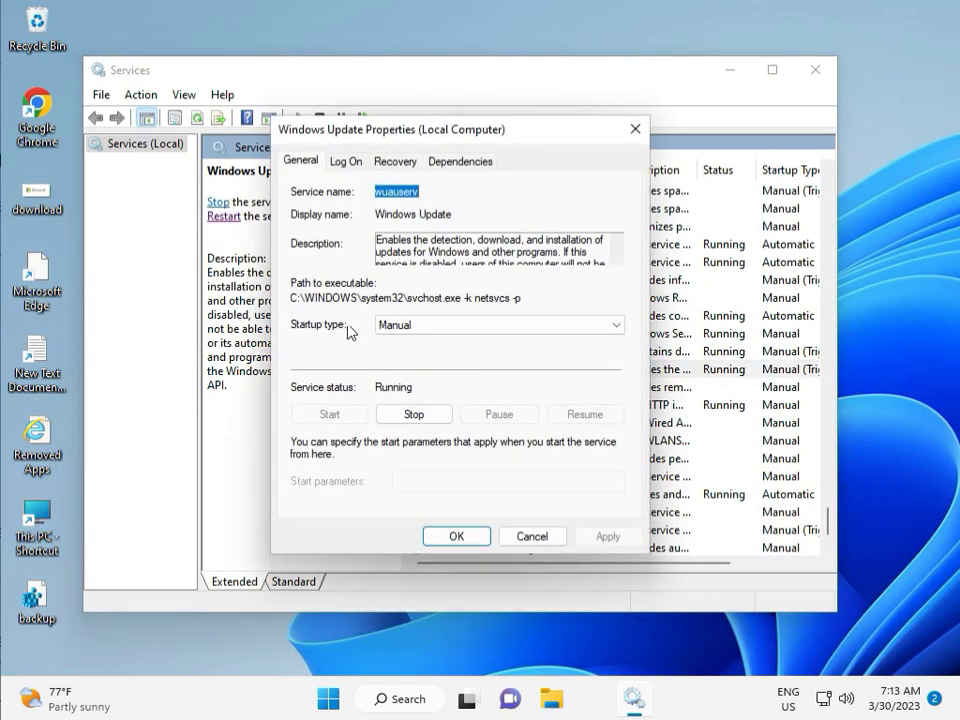
pyautogui.click(408, 325)
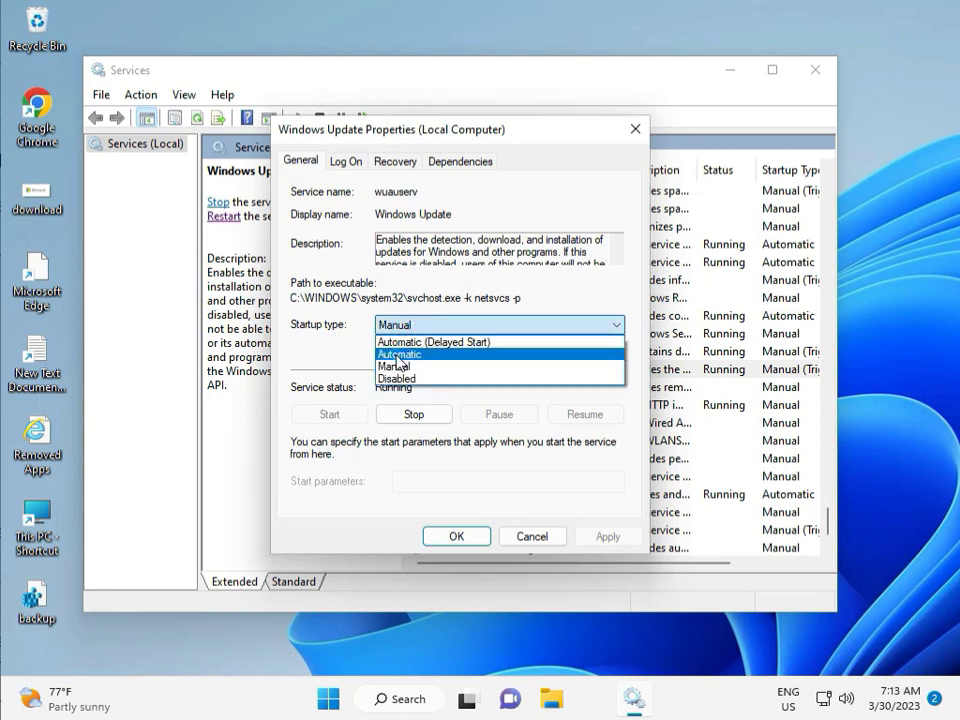
pyautogui.click(398, 357)
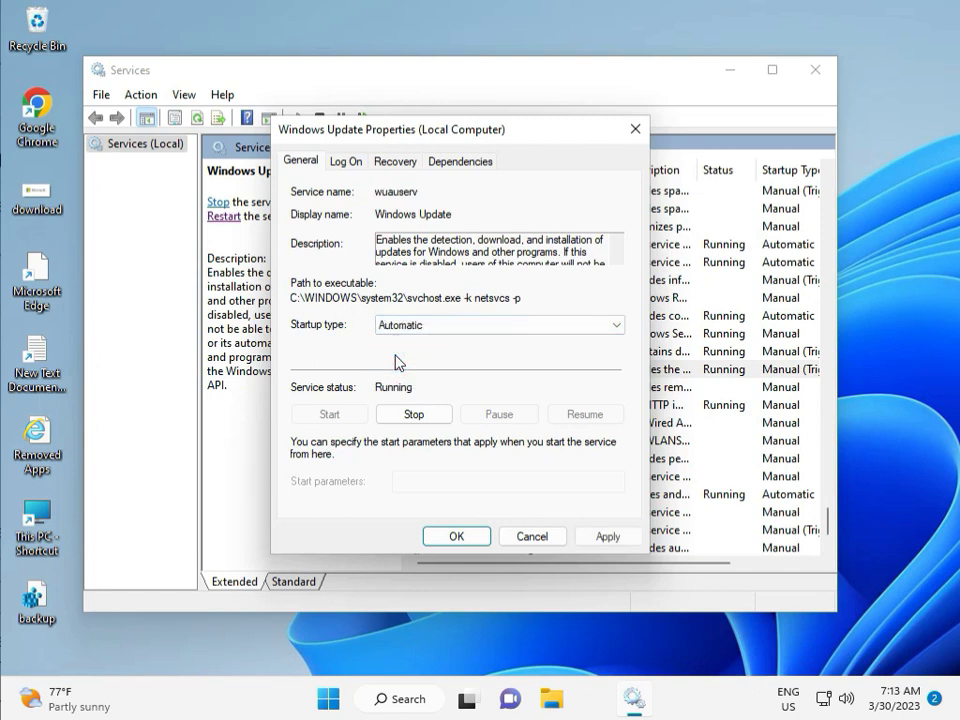
pyautogui.click(610, 537)
pyautogui.click(455, 537)
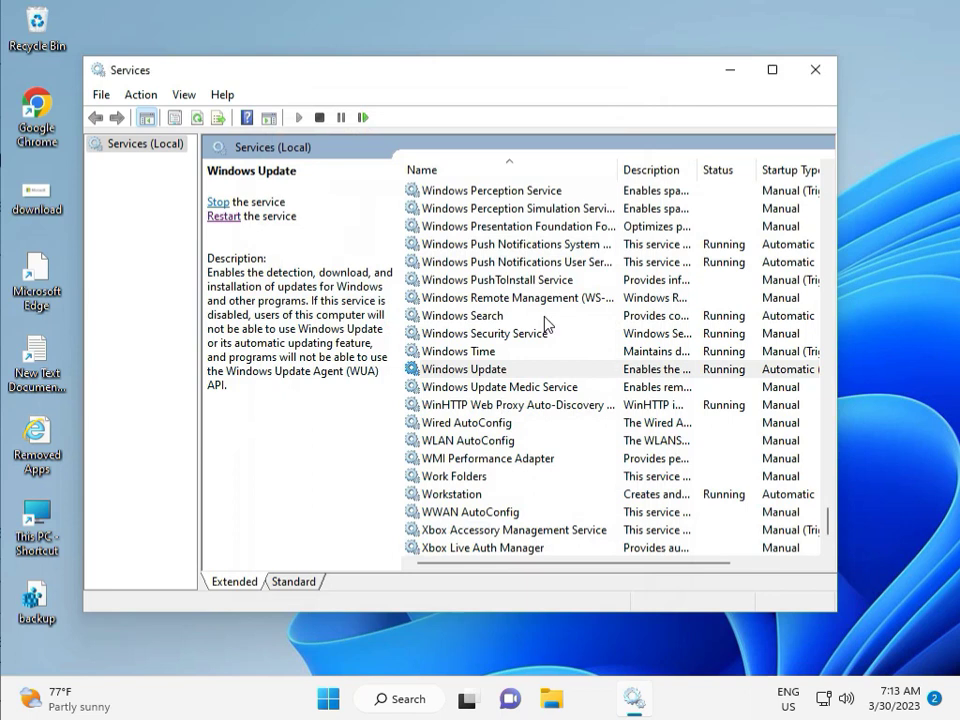
pyautogui.click(815, 70)
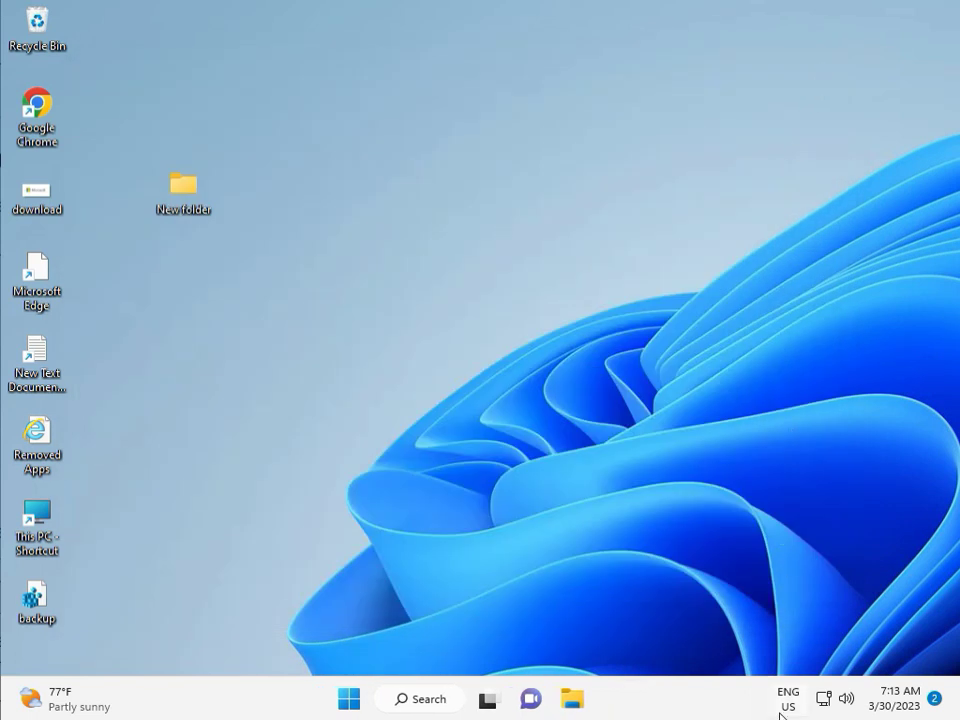
# Run regedit from the Win+R Run box.
pyautogui.click(535, 504)
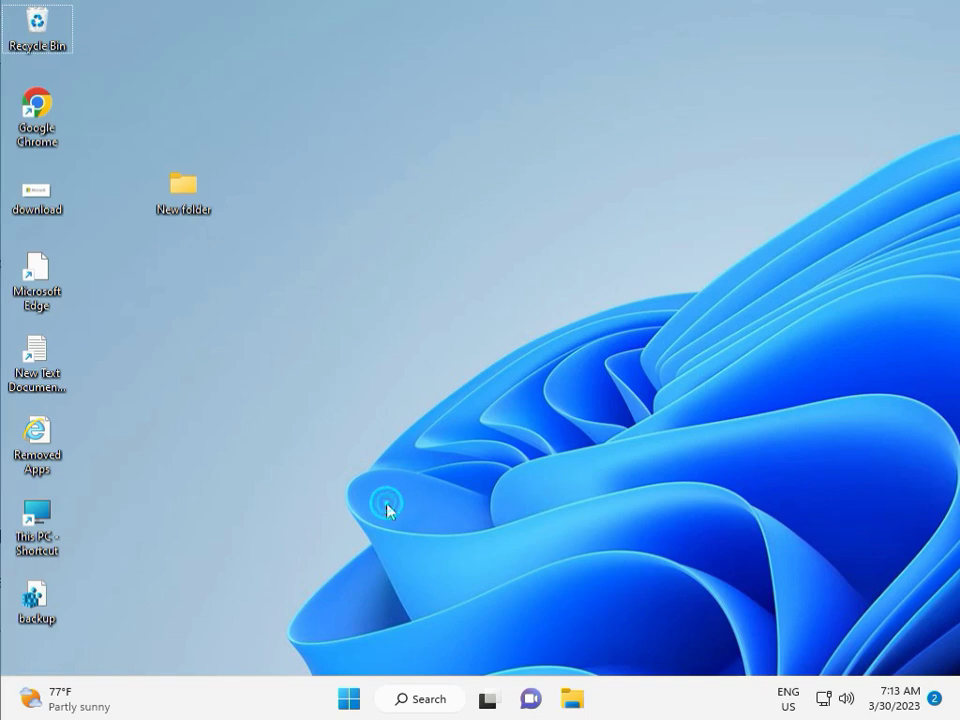
pyautogui.press('super+r')
pyautogui.write('re')
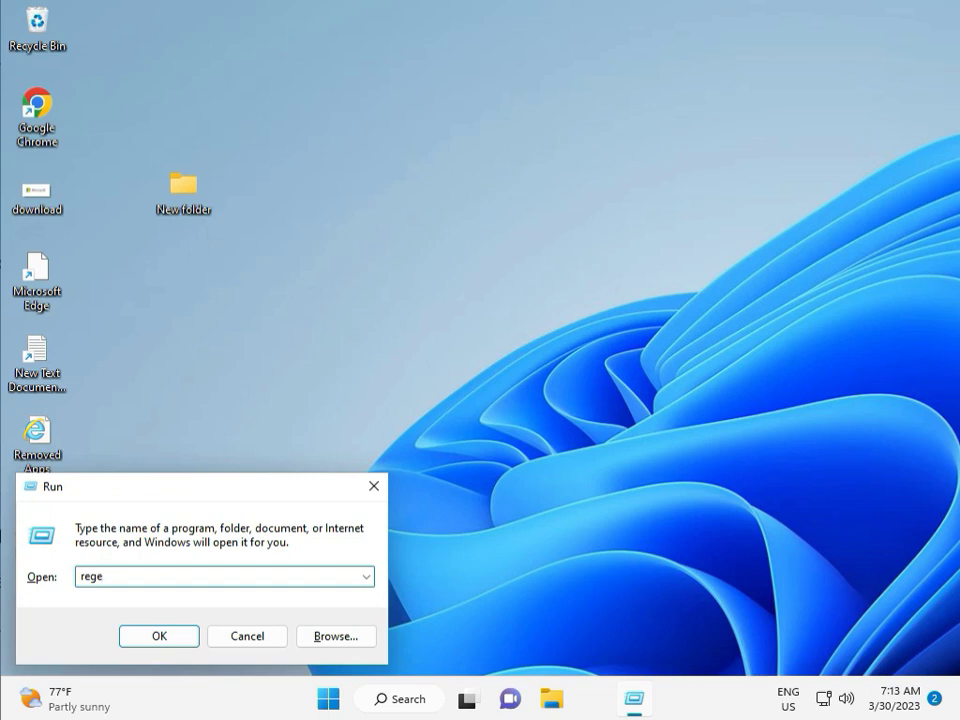
pyautogui.write('gedit')
pyautogui.press('Return')
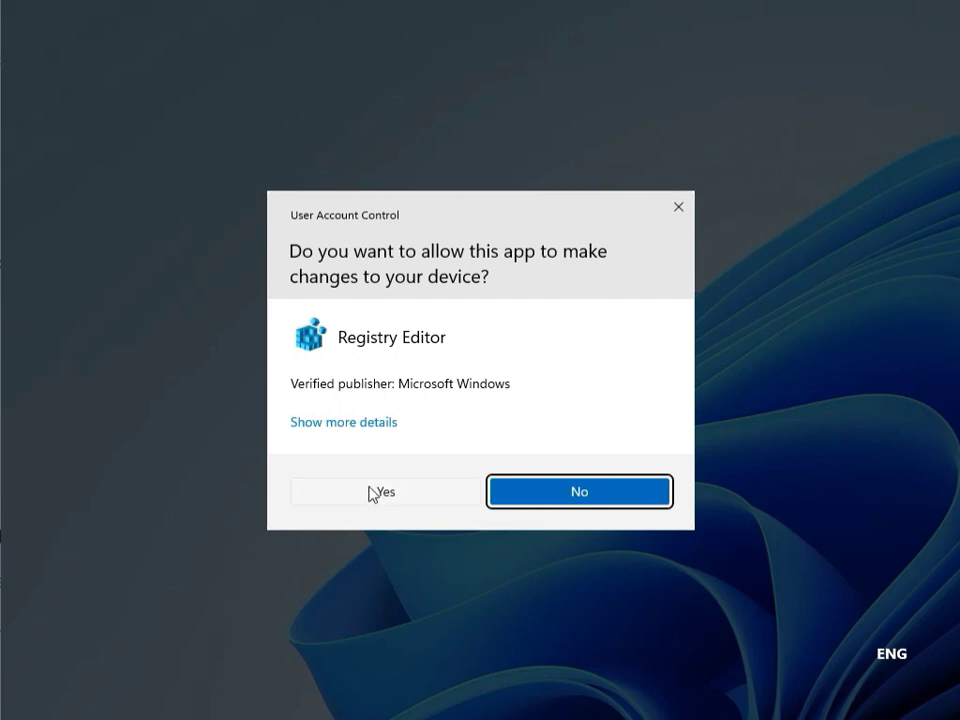
# Allow Registry Editor through UAC and collapse the Lsa, SYSTEM and HKEY_LOCAL_MACHINE keys.
pyautogui.click(373, 496)
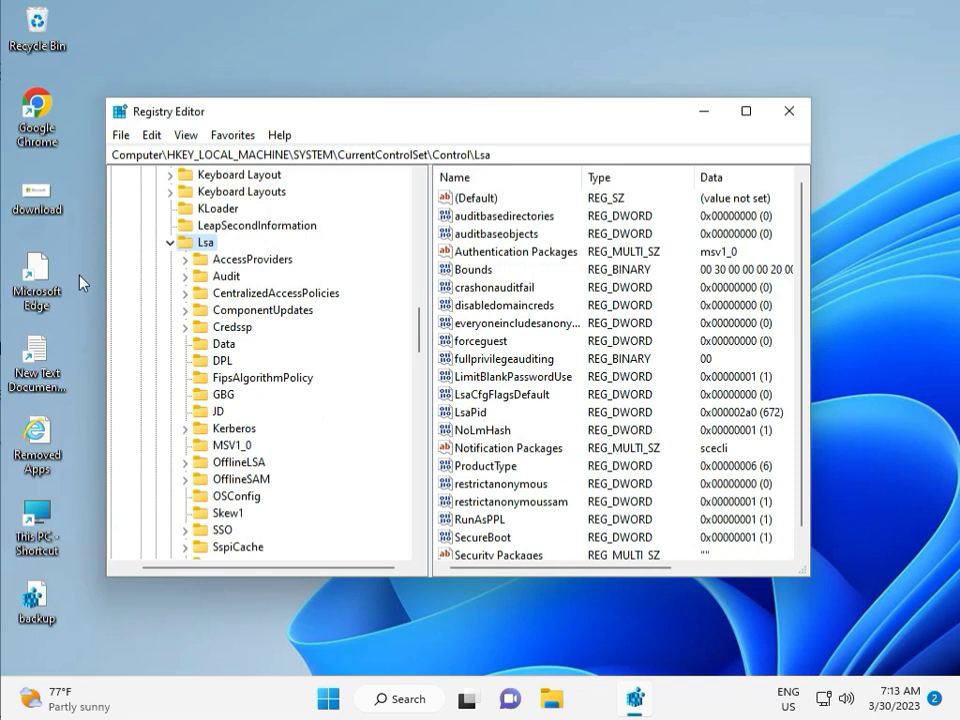
pyautogui.click(170, 242)
pyautogui.scroll(20, 175, 279)
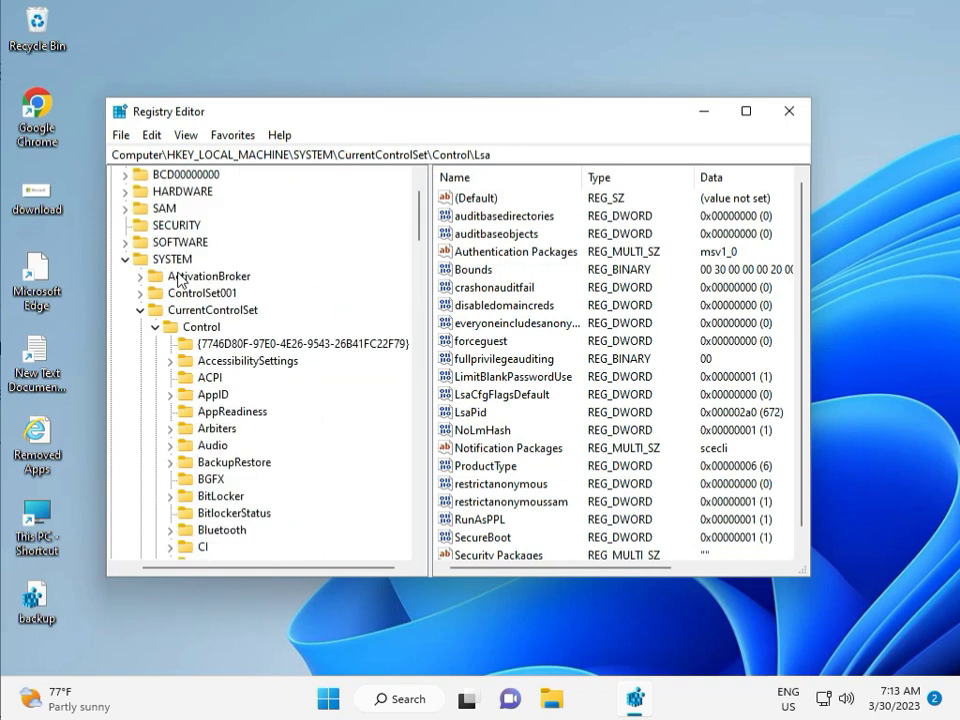
pyautogui.click(124, 327)
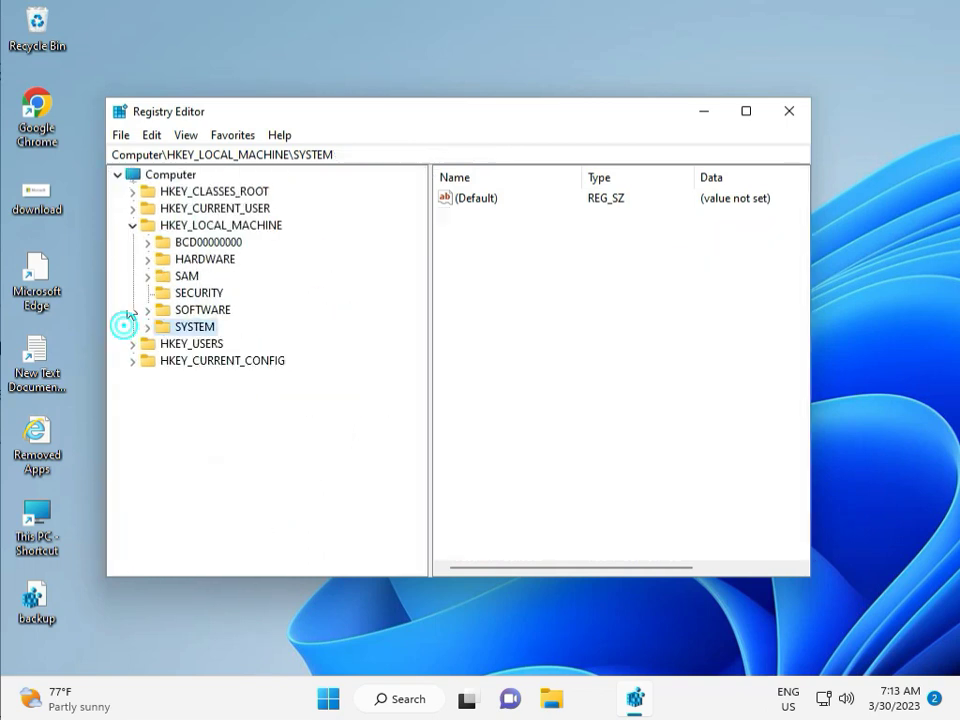
pyautogui.click(134, 225)
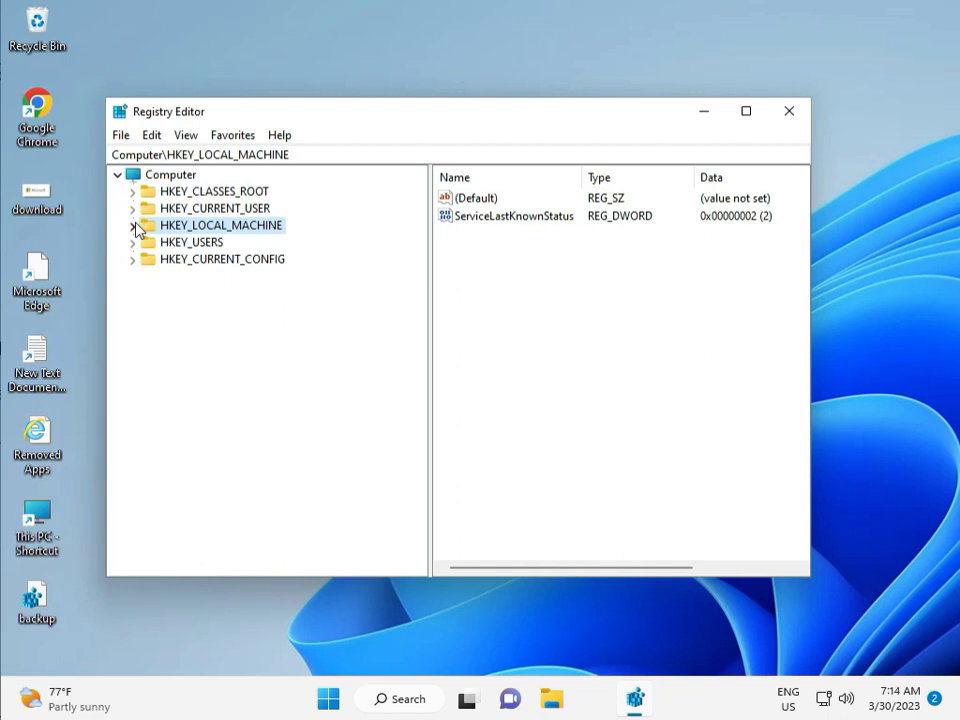
# Expand HKEY_LOCAL_MACHINE\SOFTWARE\Policies\Microsoft\Windows and review its subkeys.
pyautogui.click(134, 226)
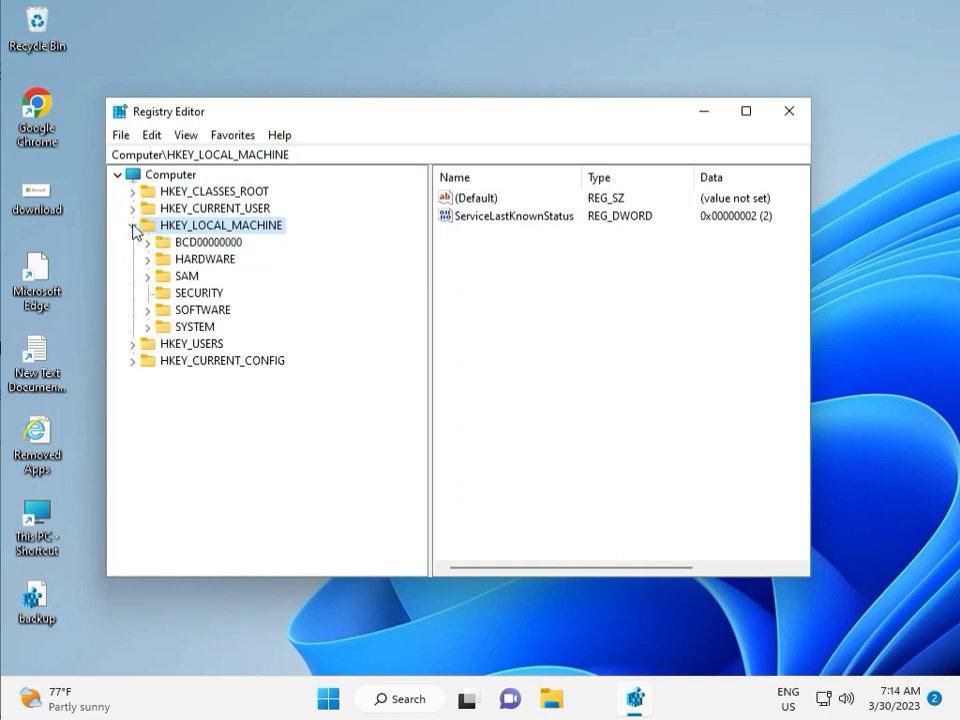
pyautogui.click(148, 310)
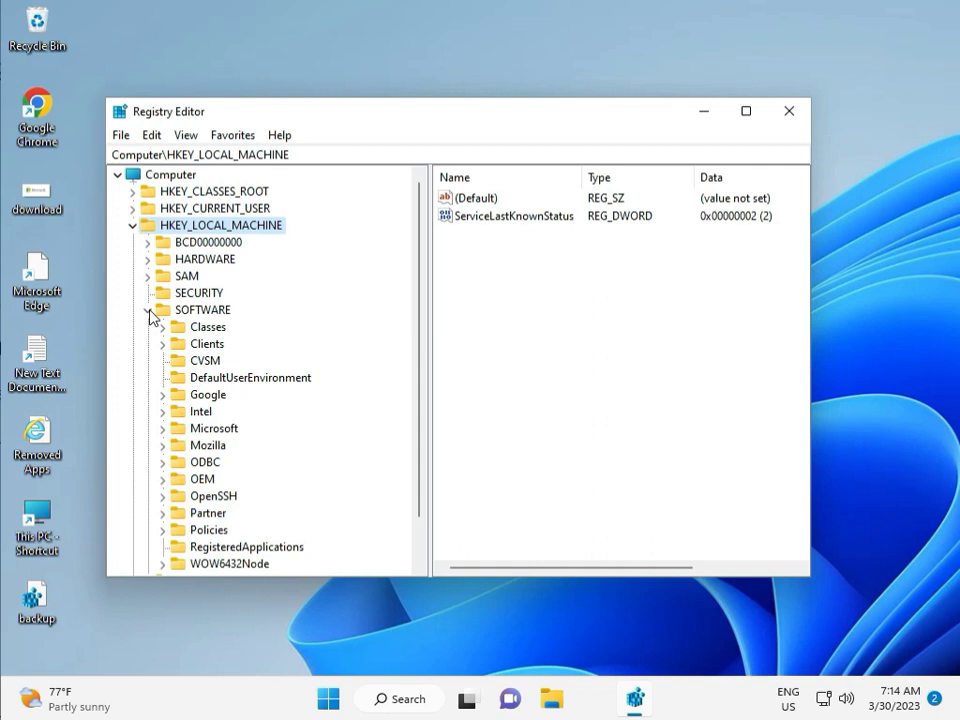
pyautogui.scroll(-1, 193, 394)
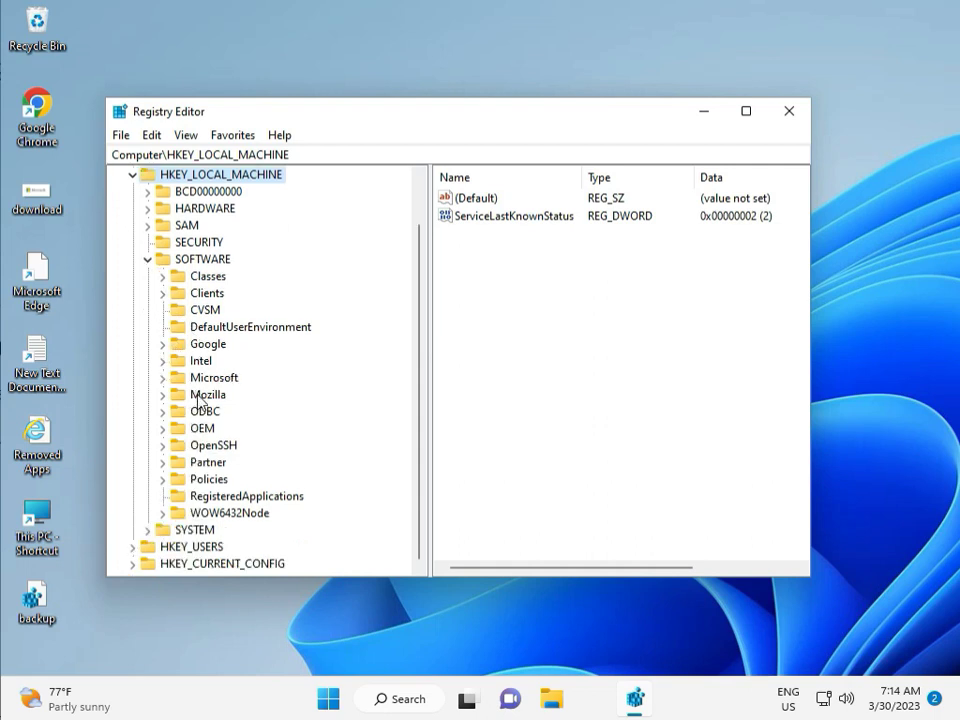
pyautogui.click(164, 480)
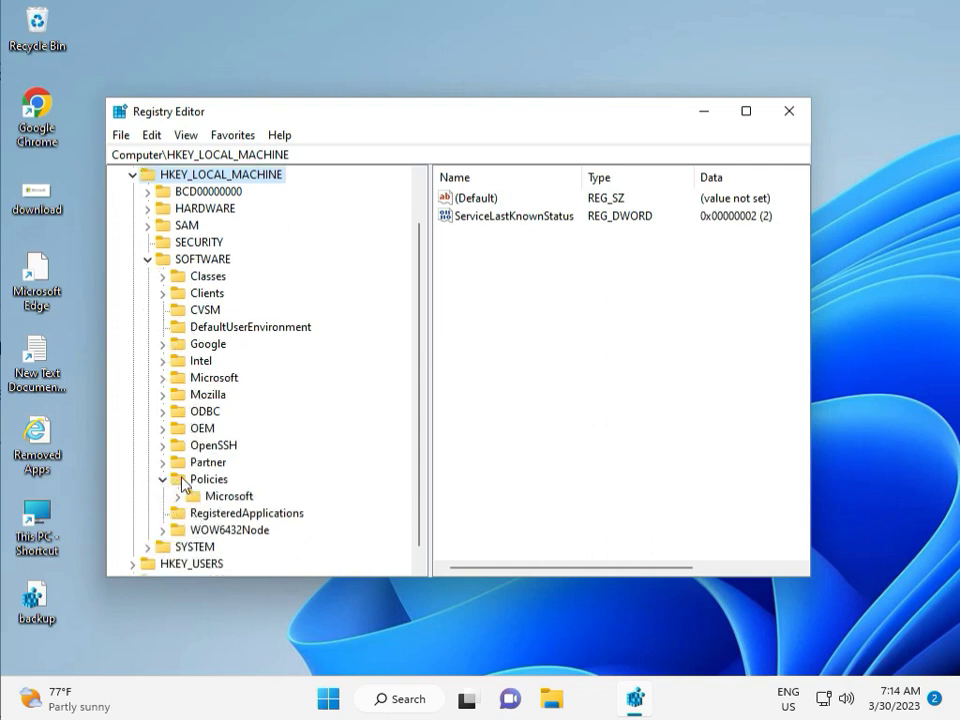
pyautogui.click(179, 497)
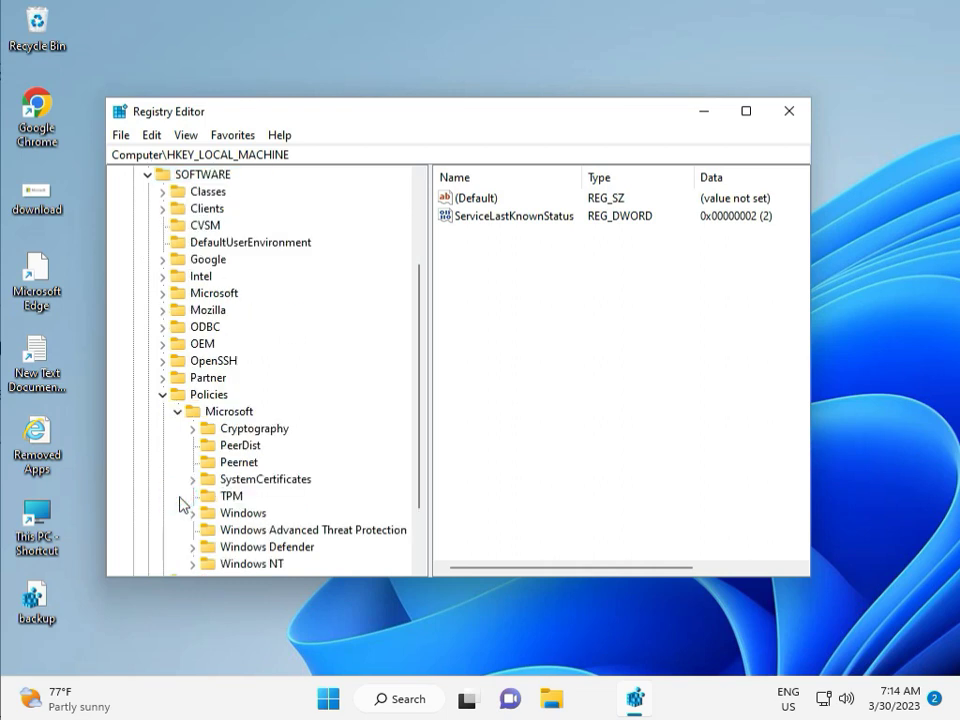
pyautogui.scroll(-2, 221, 494)
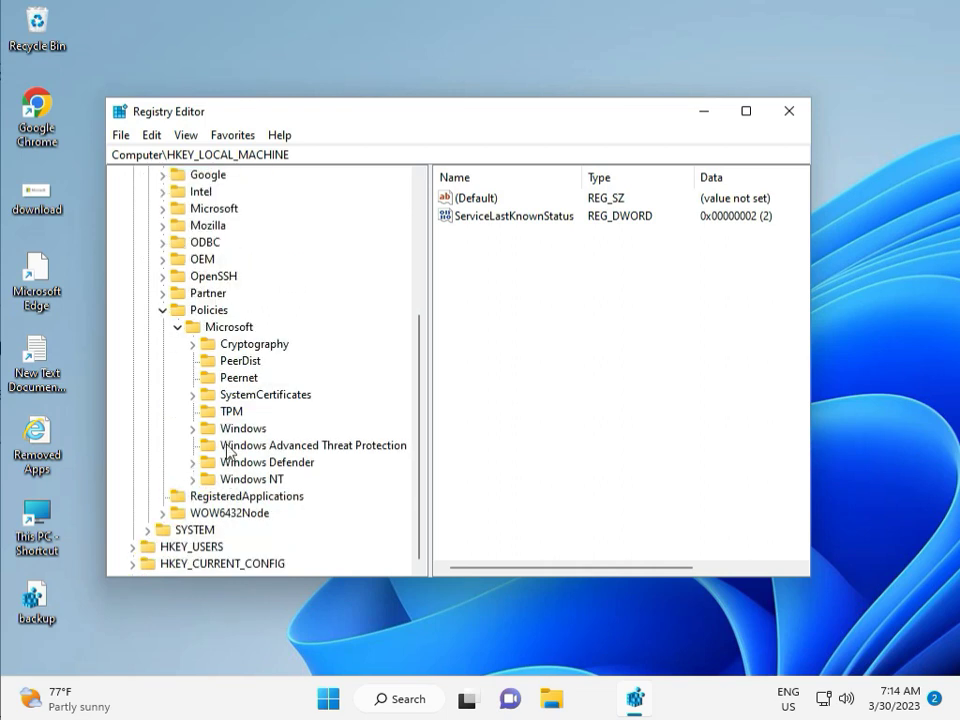
pyautogui.click(193, 429)
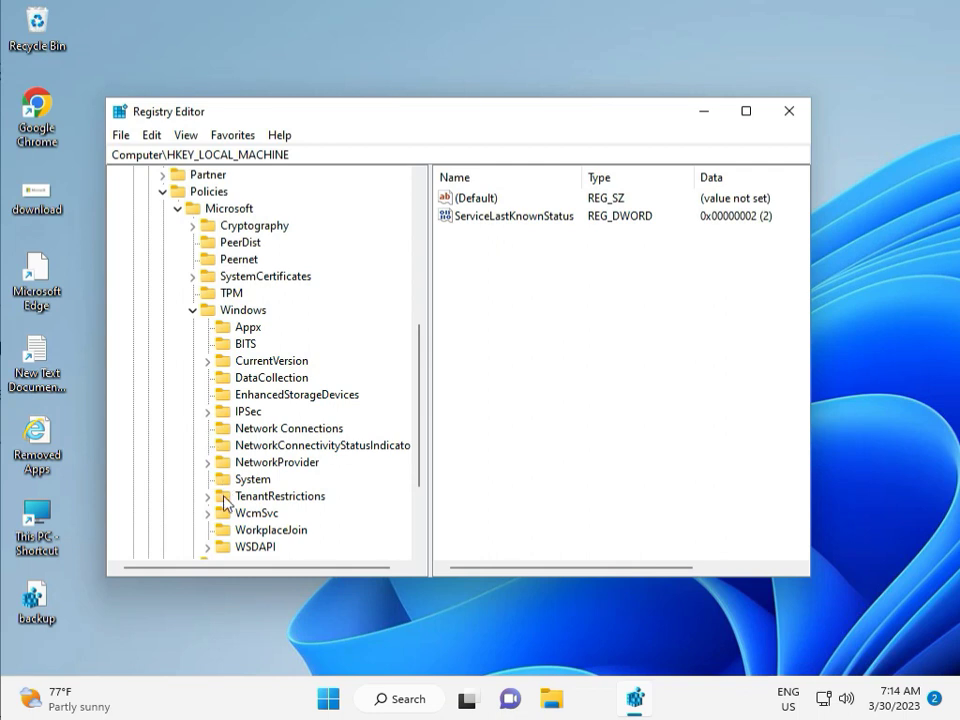
pyautogui.scroll(-1, 225, 533)
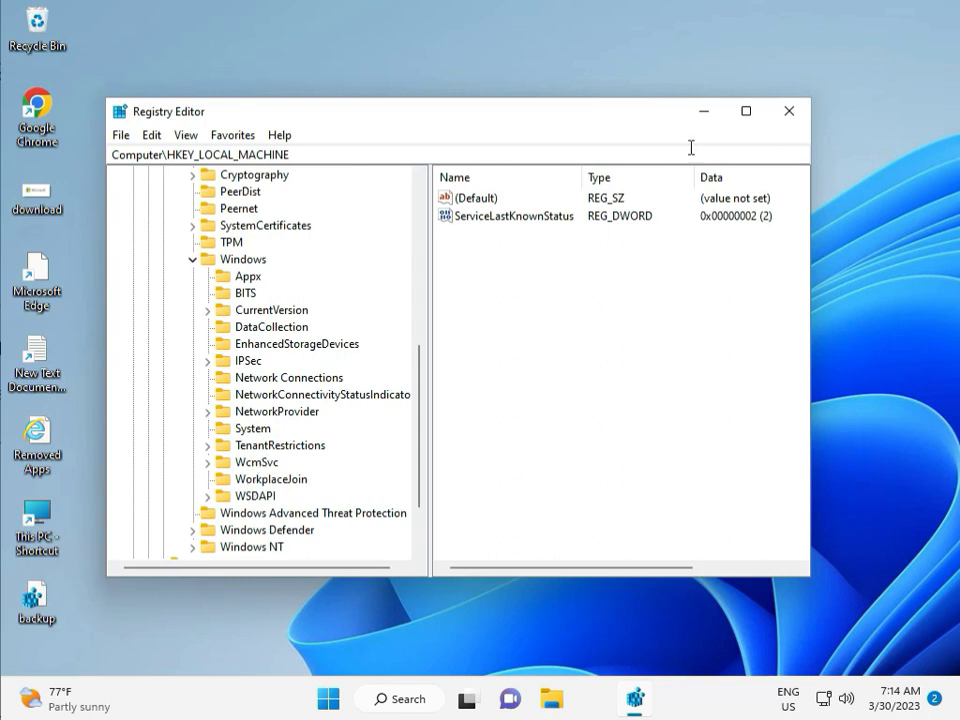
# Close Registry Editor, then launch Command Prompt from a cmd search as administrator, approving UAC.
pyautogui.click(789, 111)
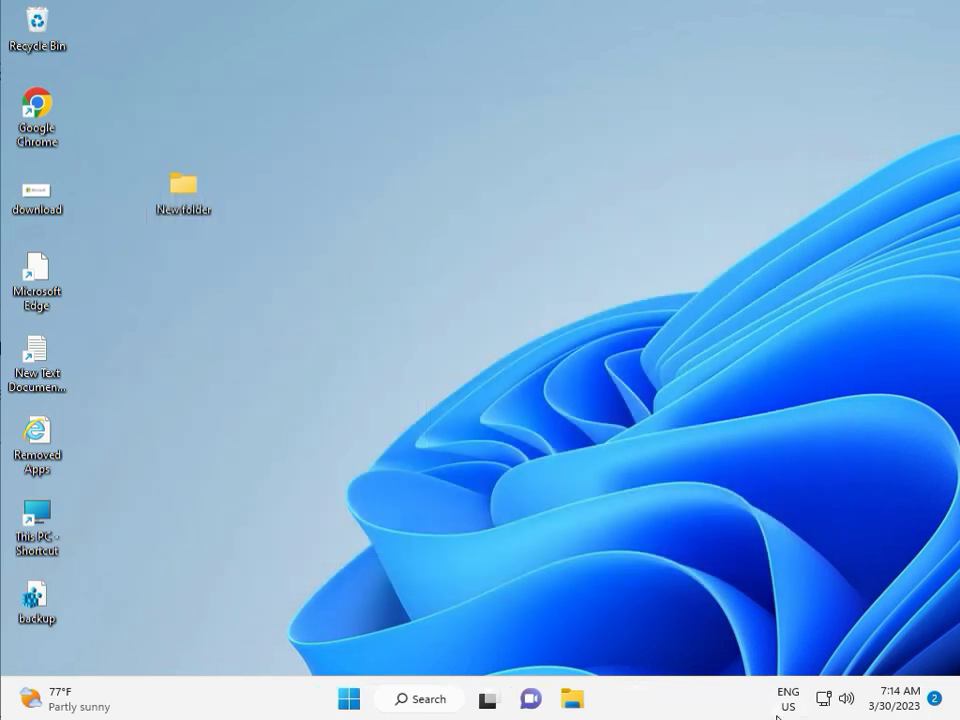
pyautogui.click(296, 446)
pyautogui.press('super')
pyautogui.write('cmd')
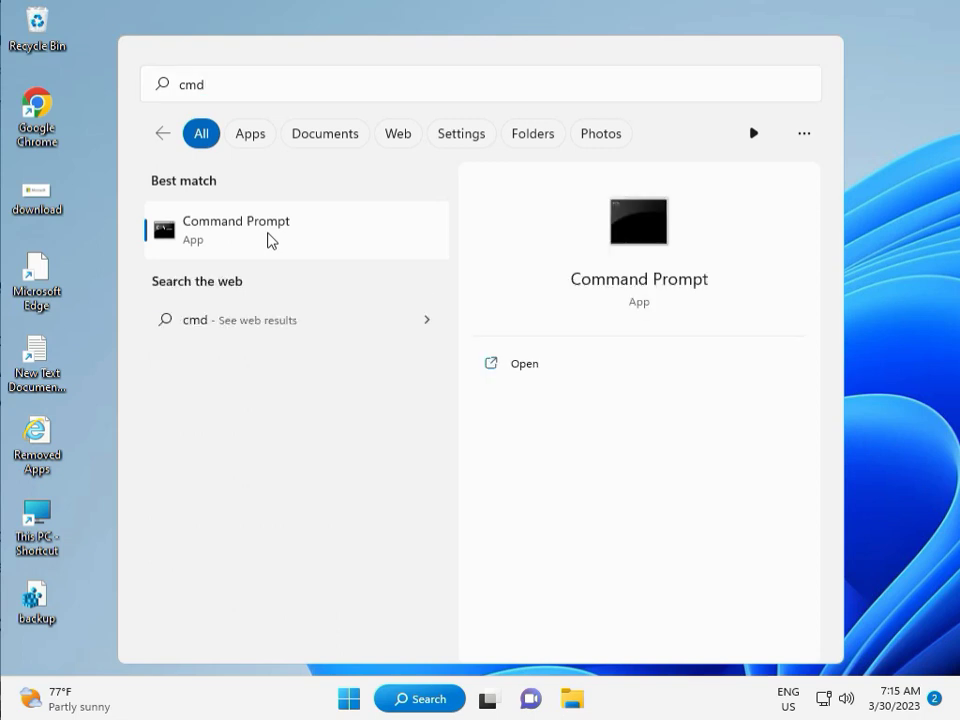
pyautogui.click(514, 397)
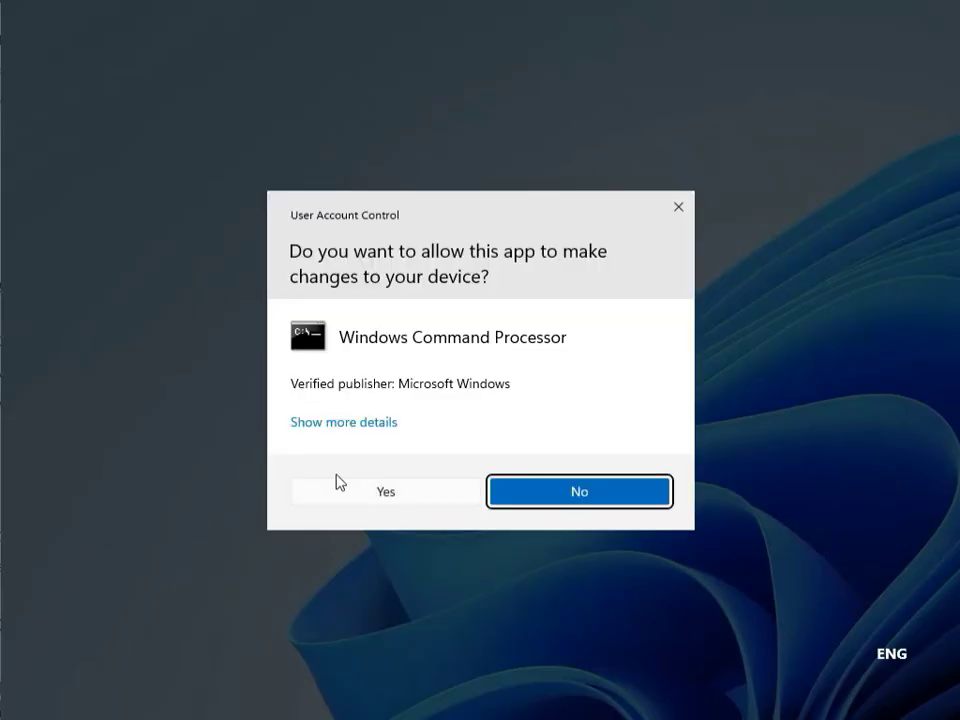
pyautogui.click(352, 488)
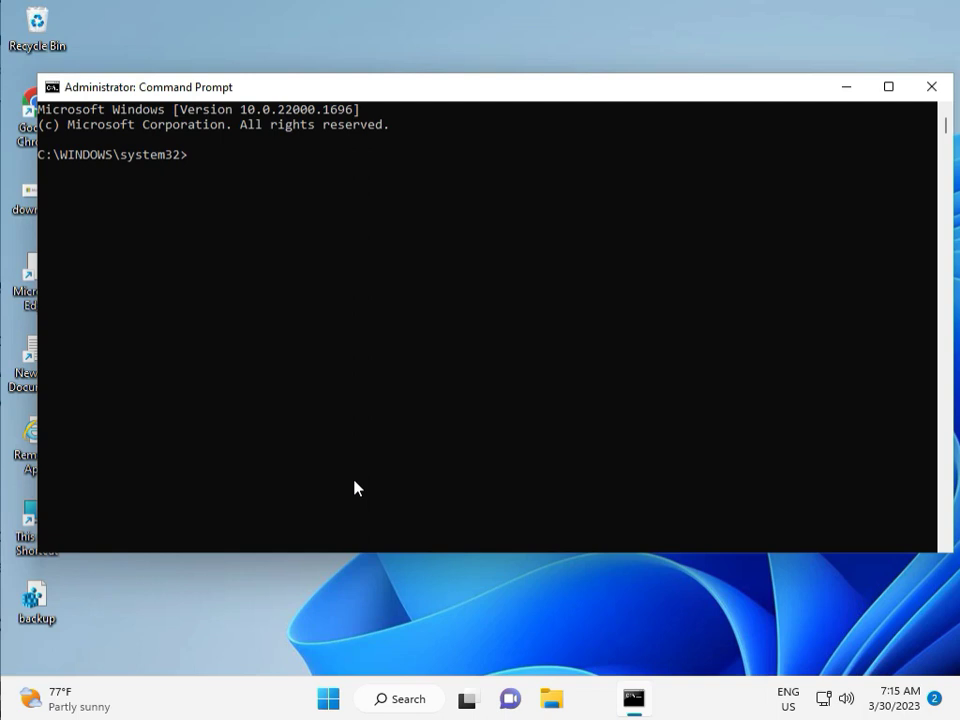
# Run chkdsk /f /r, answer Y to schedule it for next restart, and close the console.
pyautogui.write('chkdsk /f /r')
pyautogui.press('Return')
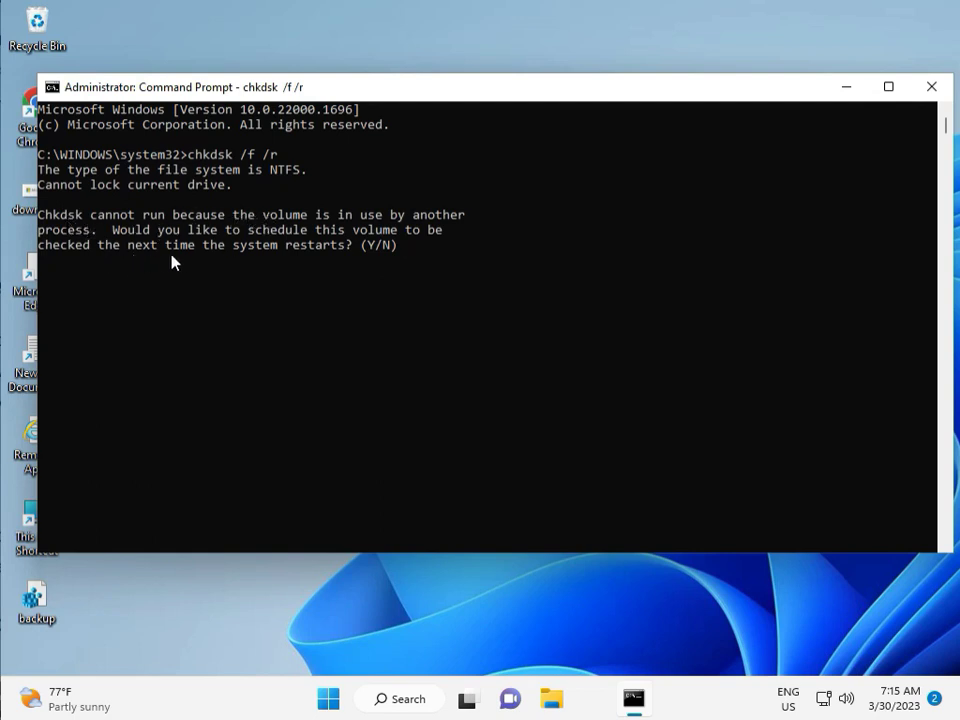
pyautogui.write('y')
pyautogui.press('Return')
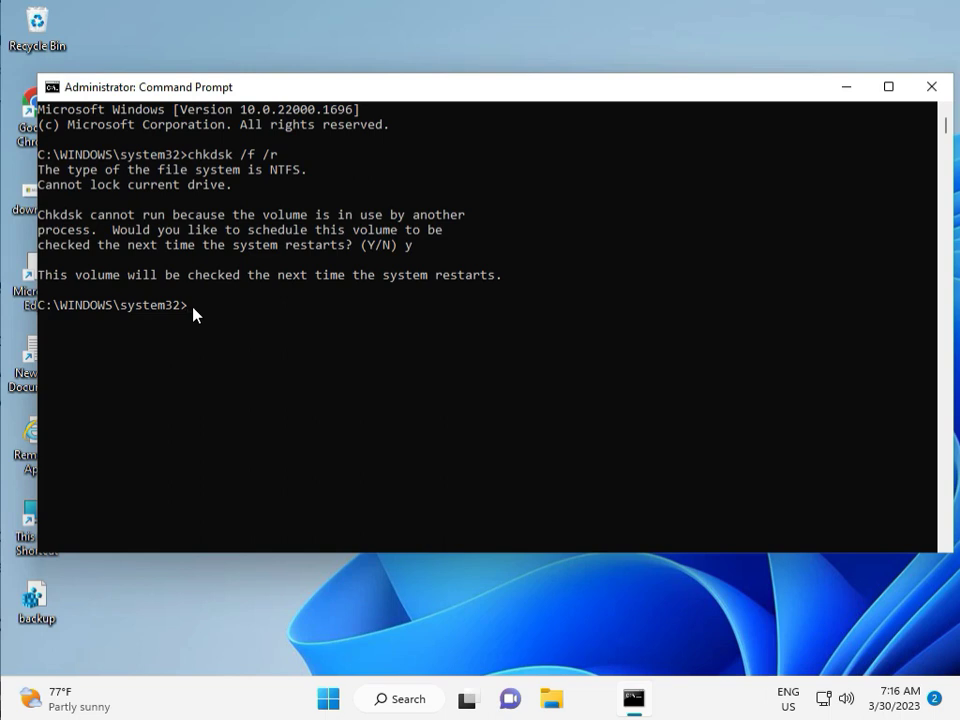
pyautogui.click(931, 88)
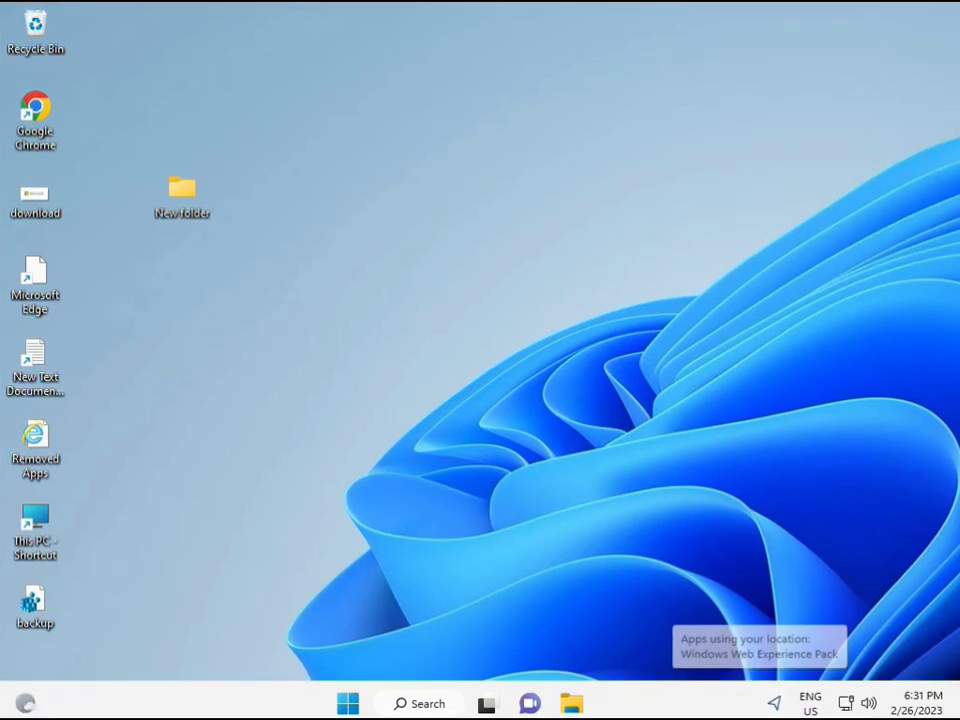
# Search cmd, run Command Prompt as administrator via right-click, approve UAC, and clear the prompt.
pyautogui.click(348, 703)
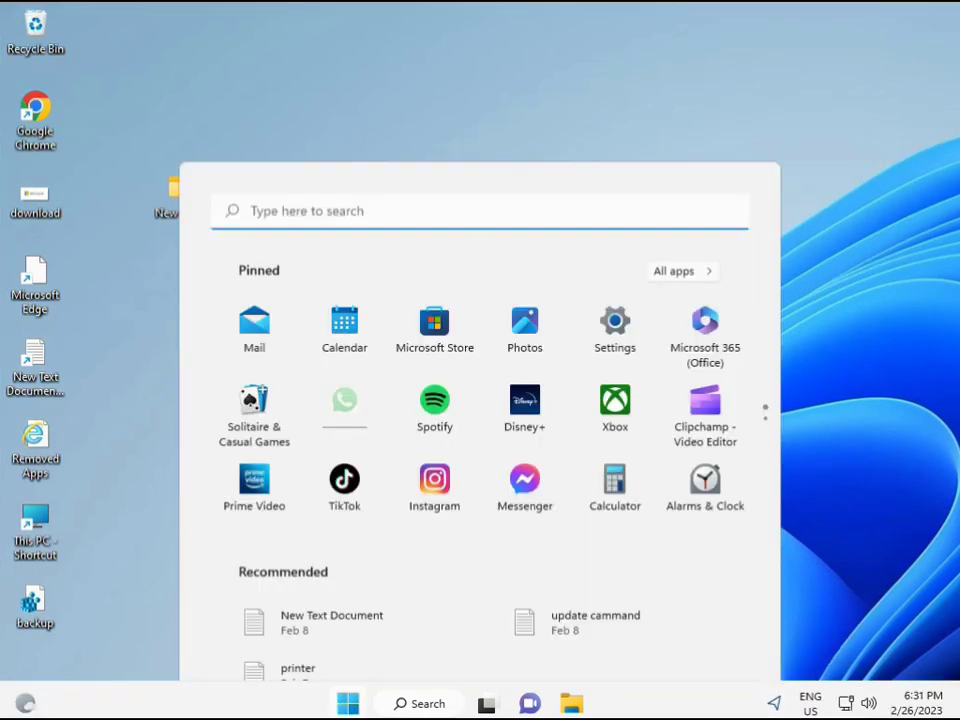
pyautogui.click(392, 705)
pyautogui.write('cmd')
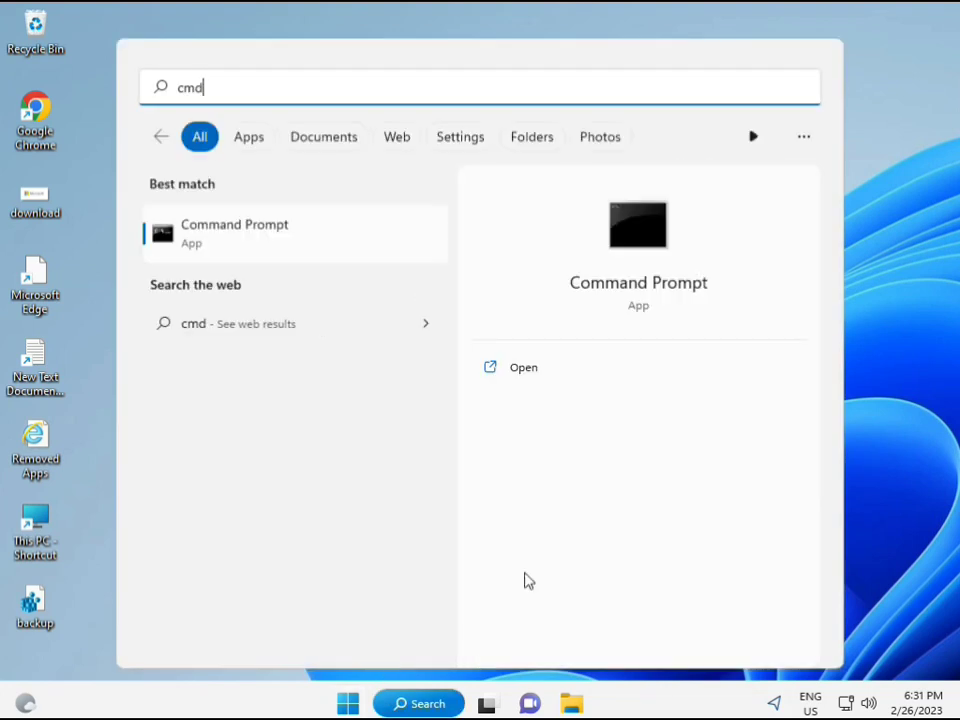
pyautogui.click(212, 236)
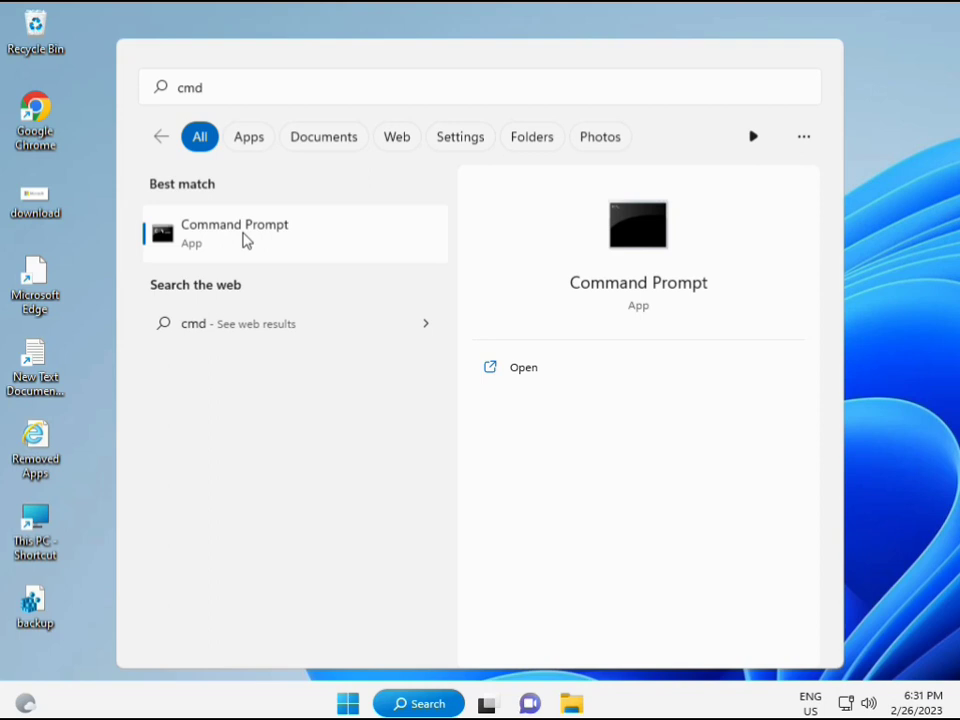
pyautogui.rightClick(251, 240)
pyautogui.click(296, 259)
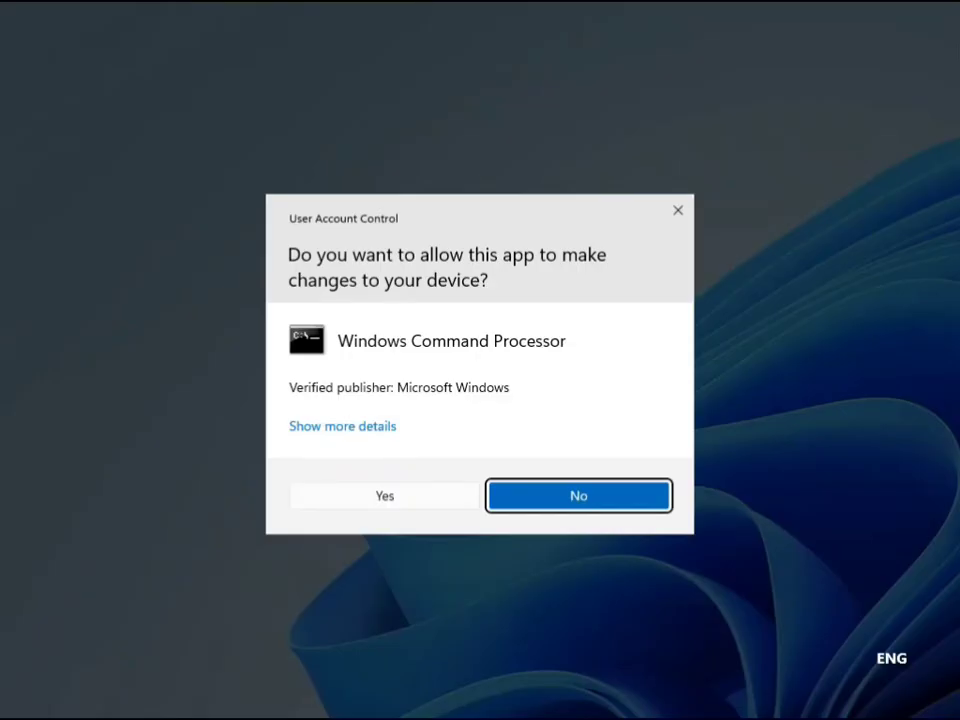
pyautogui.click(385, 495)
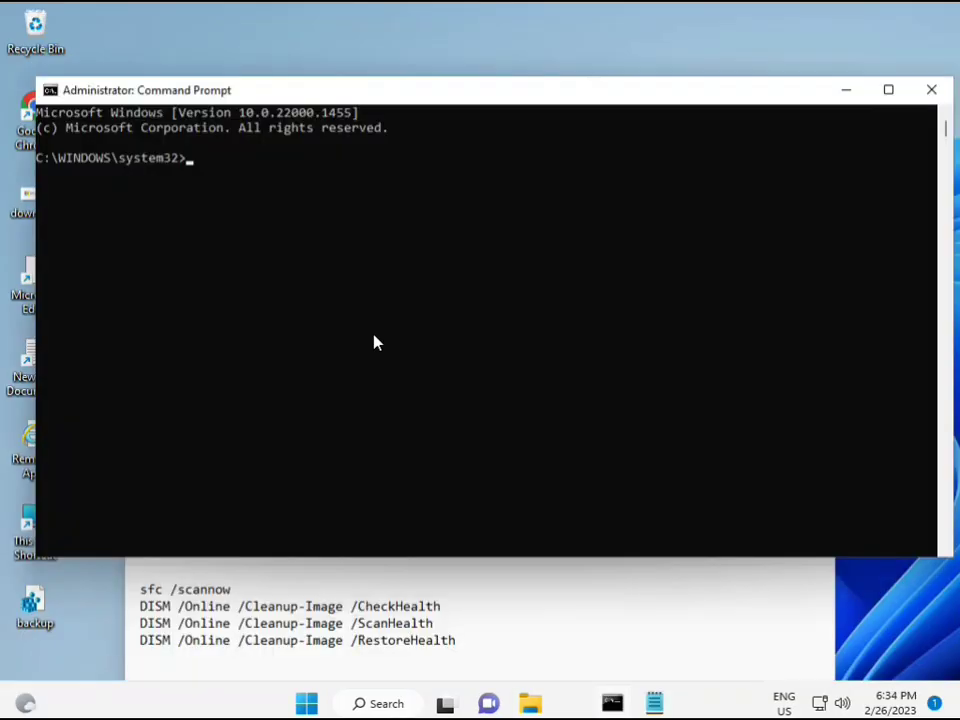
pyautogui.click(192, 158)
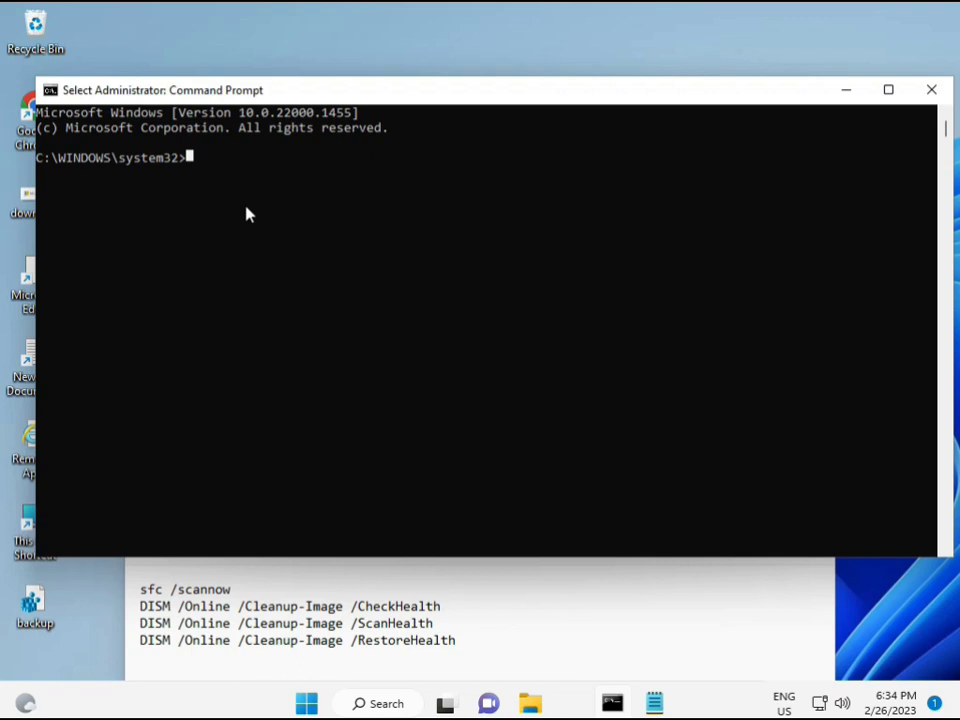
pyautogui.write('sca')
pyautogui.press('BackSpace')
pyautogui.press('BackSpace')
pyautogui.press('BackSpace')
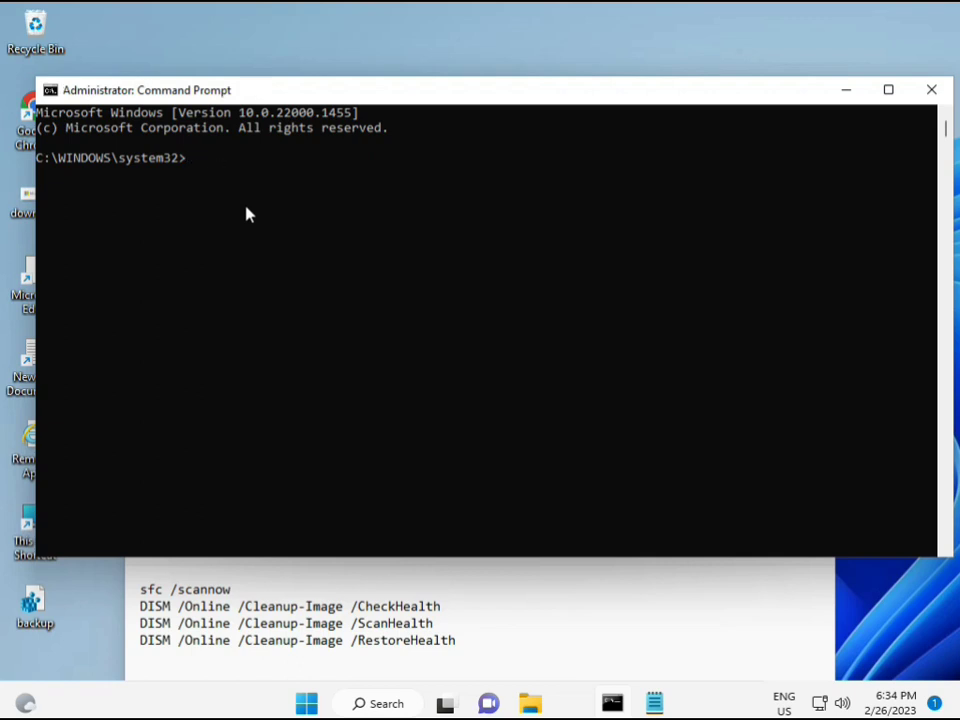
# Run sfc /scannow at the administrator prompt and let verification reach 100%.
pyautogui.write('sfc /scannow')
pyautogui.press('Return')
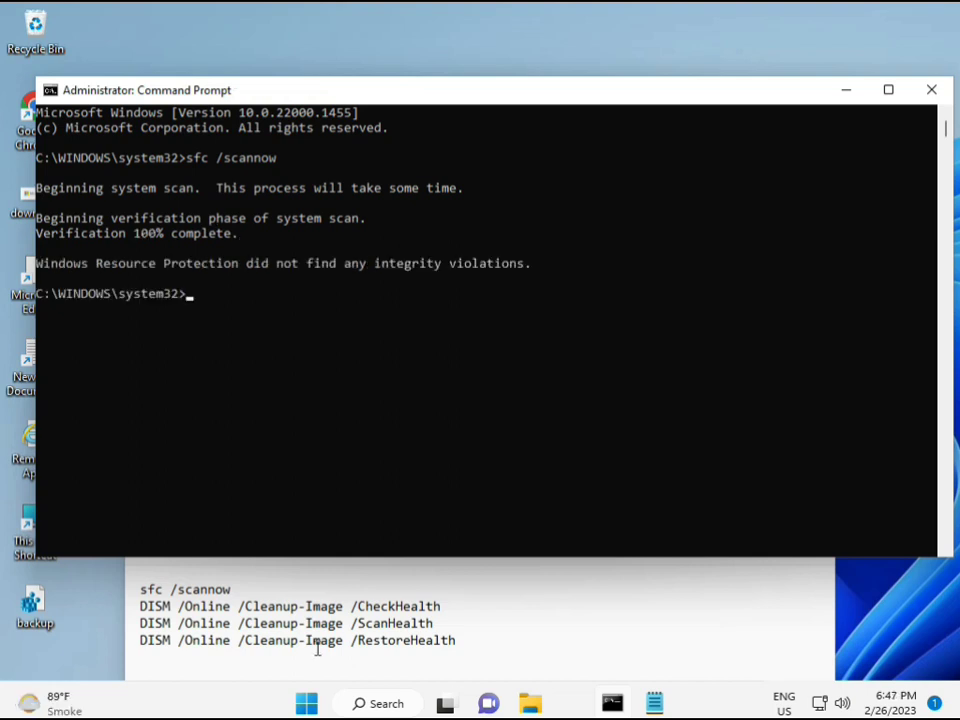
# Copy the DISM /Online /Cleanup-Image /CheckHealth line from Notepad, paste it into the console, and run it.
pyautogui.click(145, 605)
pyautogui.moveTo(145, 605); pyautogui.dragTo(450, 608)
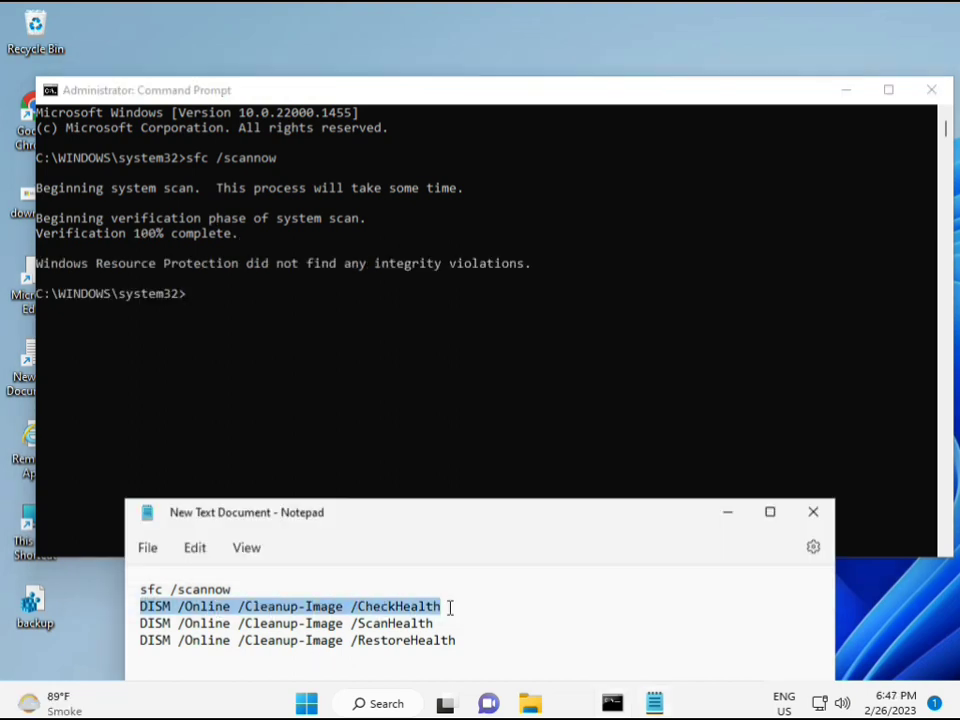
pyautogui.rightClick(256, 608)
pyautogui.click(302, 311)
pyautogui.click(195, 303)
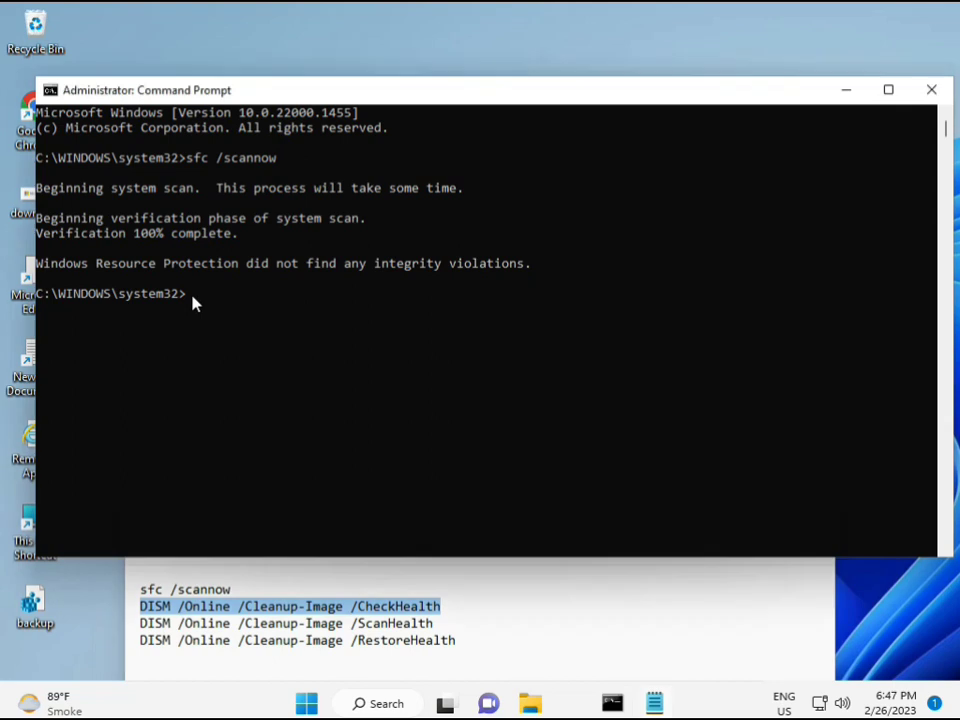
pyautogui.rightClick(76, 92)
pyautogui.moveTo(163, 234)
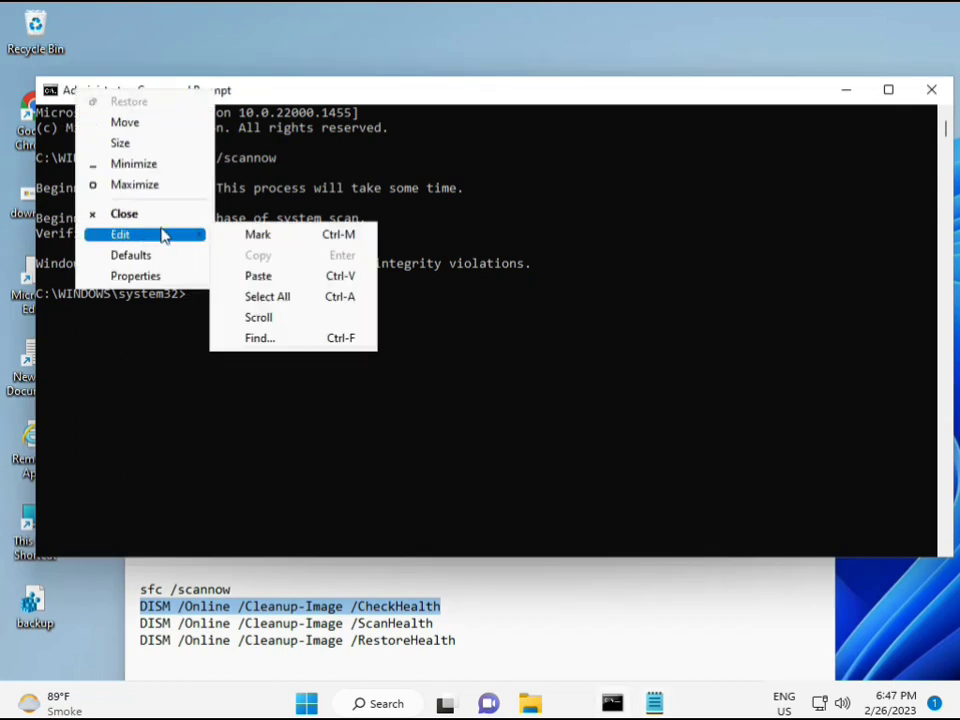
pyautogui.click(253, 276)
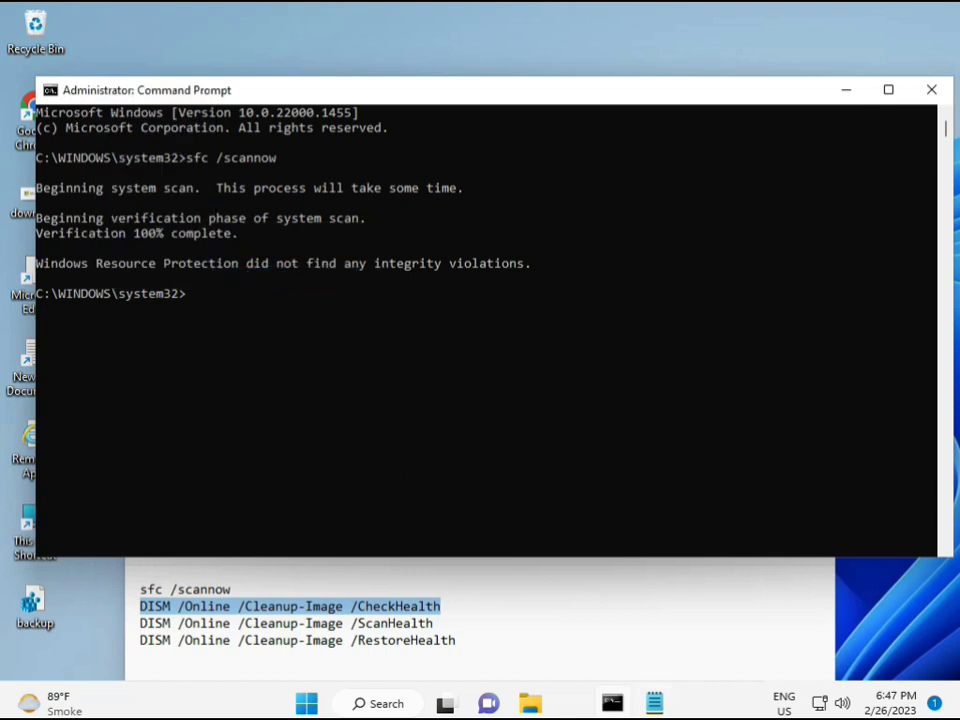
pyautogui.moveTo(653, 703)
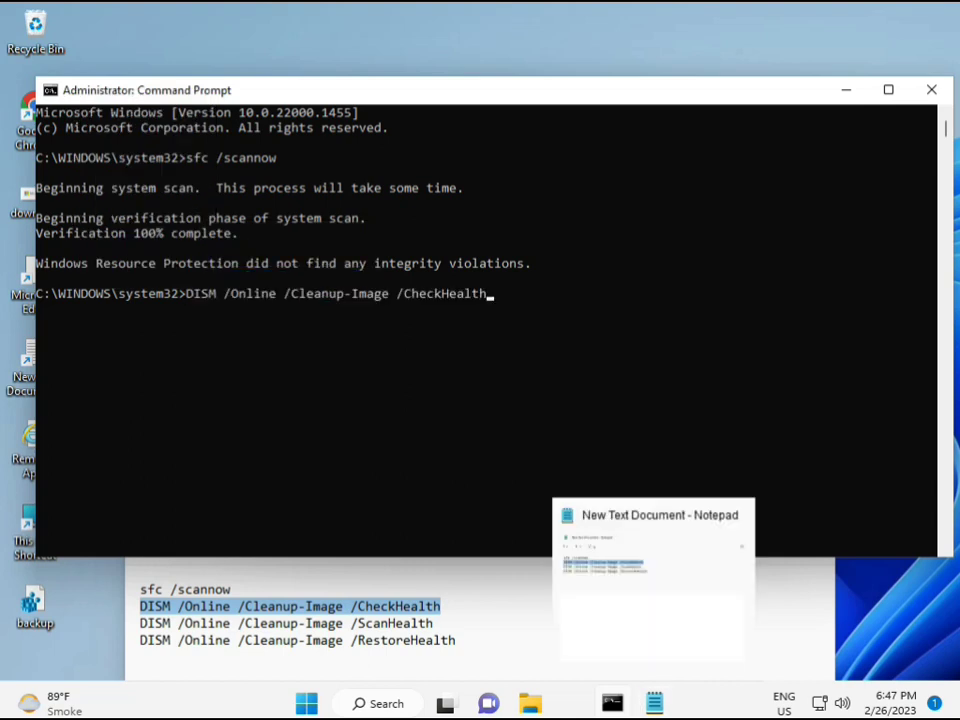
pyautogui.click(186, 298)
pyautogui.click(196, 300)
pyautogui.press('Return')
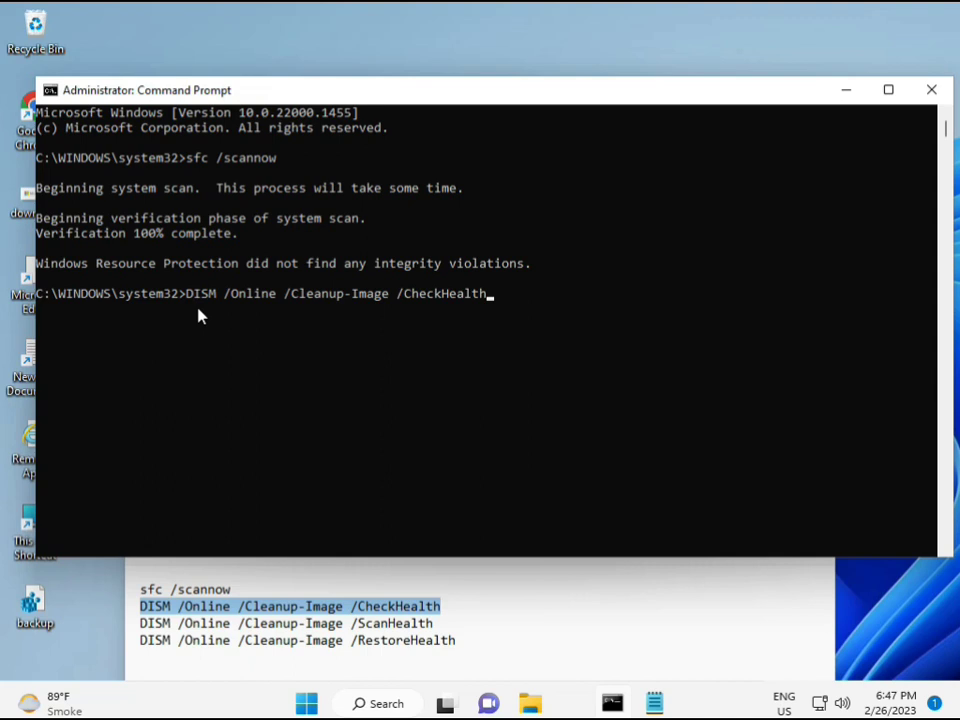
pyautogui.press('Return')
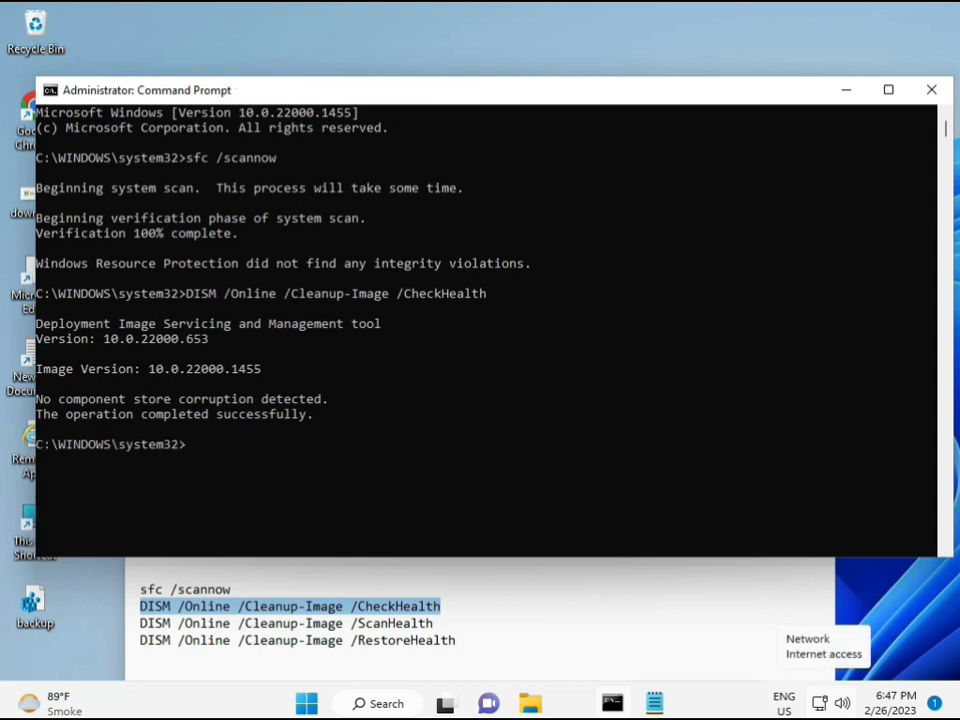
# Copy the DISM /Online /Cleanup-Image /ScanHealth line from Notepad, paste it at the prompt, and run it.
pyautogui.click(142, 625)
pyautogui.keyDown('shift'); pyautogui.click(454, 624); pyautogui.keyUp('shift')
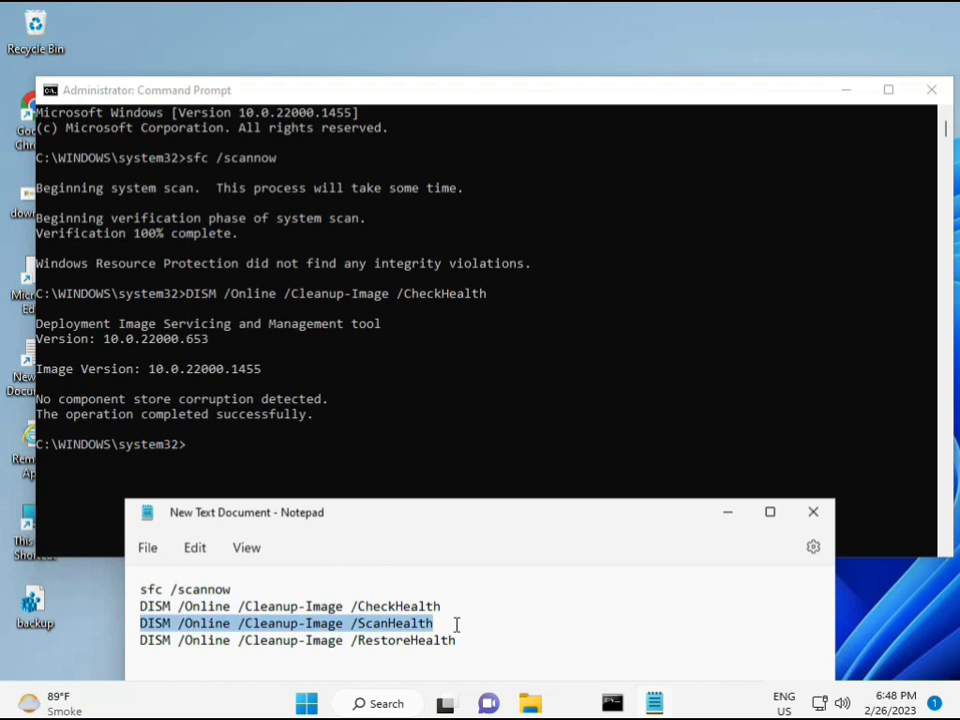
pyautogui.rightClick(423, 630)
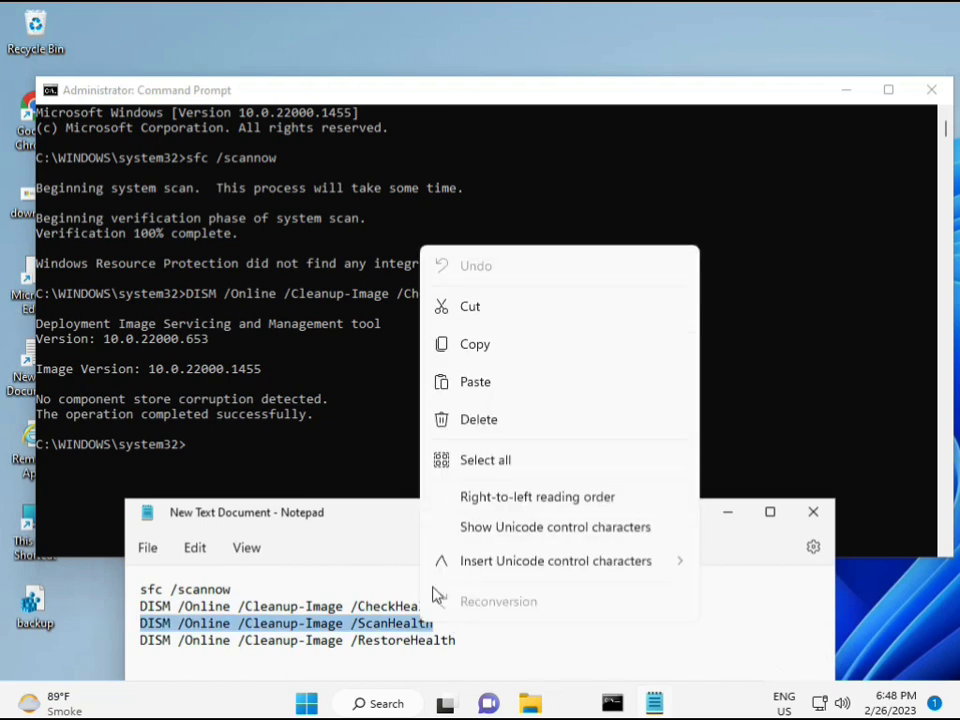
pyautogui.click(467, 356)
pyautogui.click(210, 456)
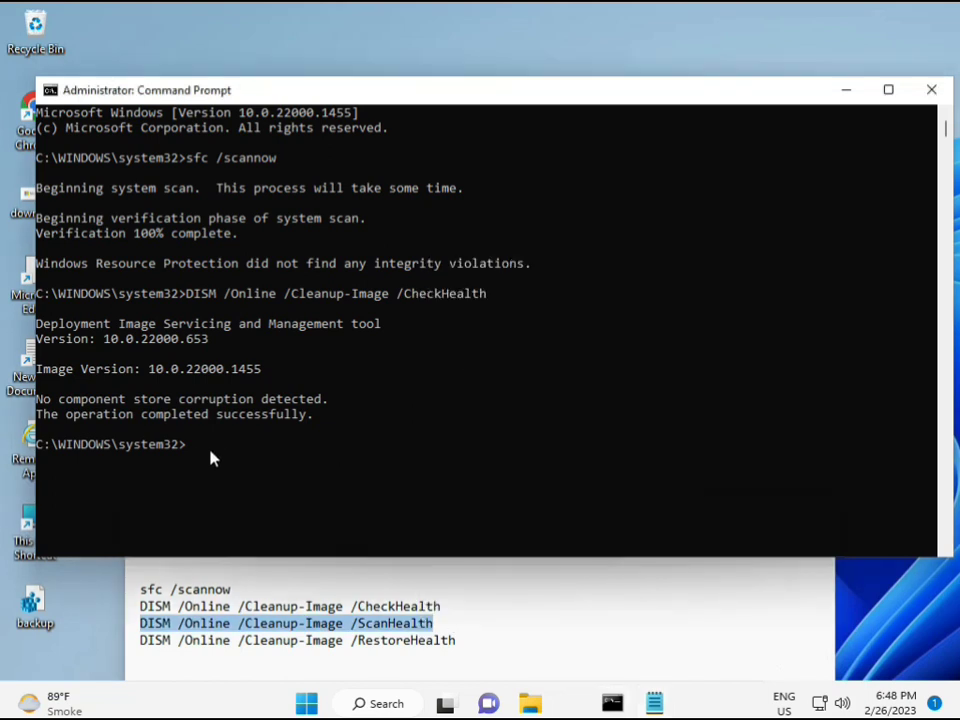
pyautogui.click(193, 452)
pyautogui.rightClick(193, 452)
pyautogui.rightClick(195, 454)
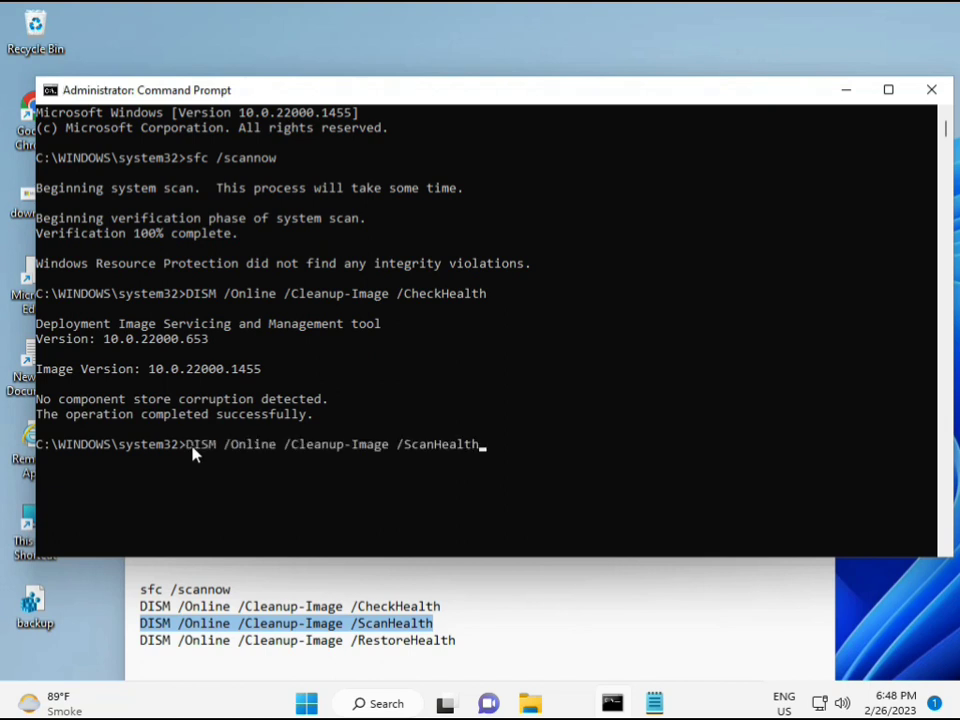
pyautogui.press('Return')
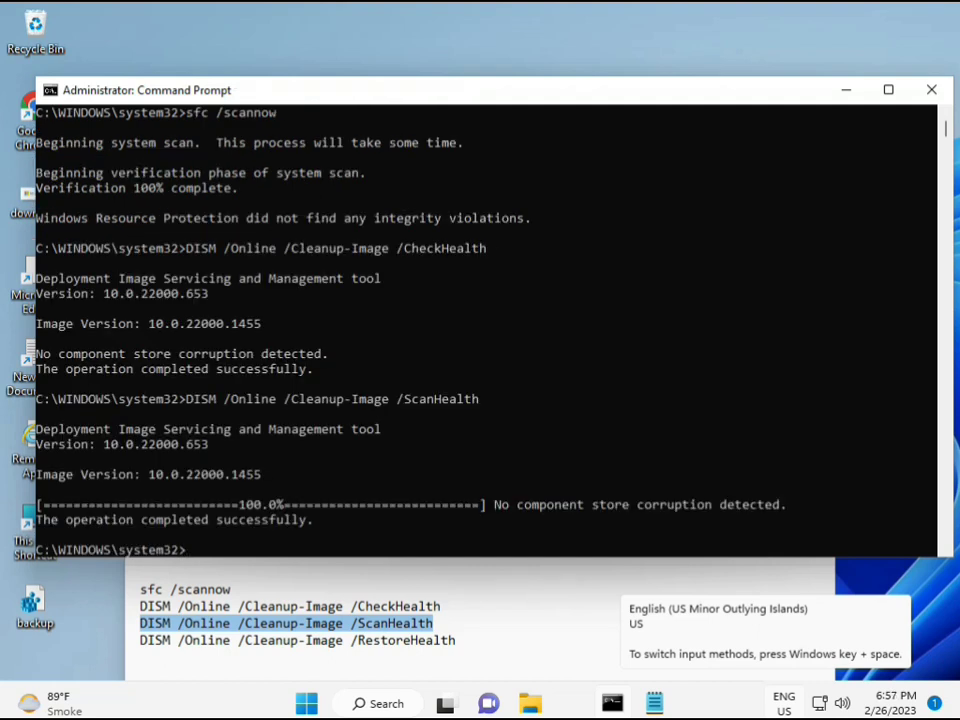
# Copy the DISM /Online /Cleanup-Image /RestoreHealth line from the Notepad command list.
pyautogui.moveTo(216, 520); pyautogui.dragTo(313, 521)
pyautogui.click(226, 643)
pyautogui.tripleClick(226, 645)
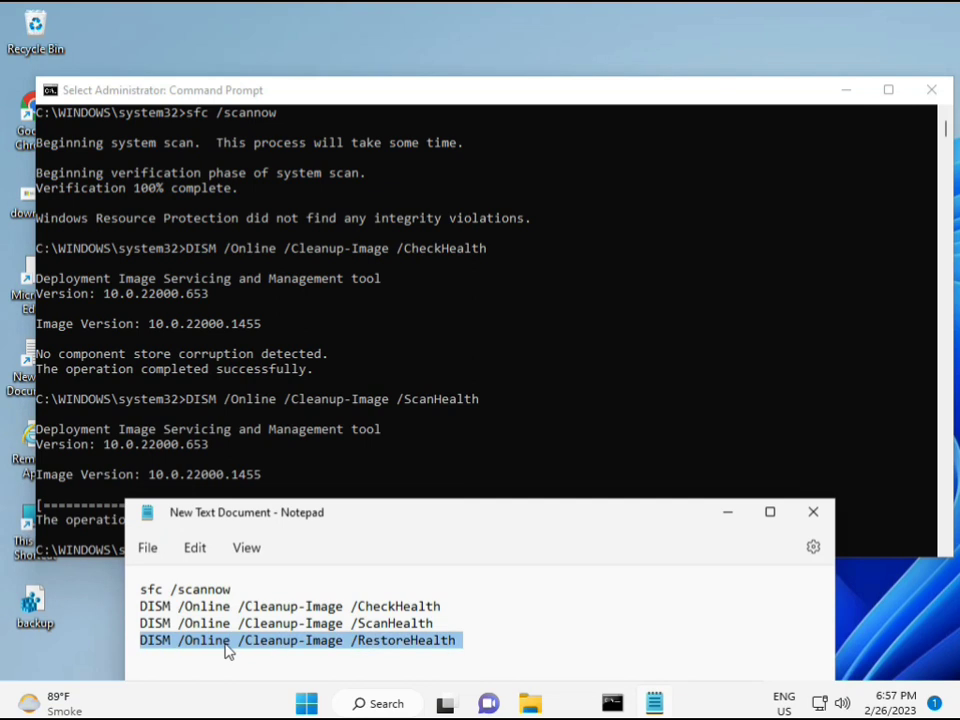
pyautogui.rightClick(229, 648)
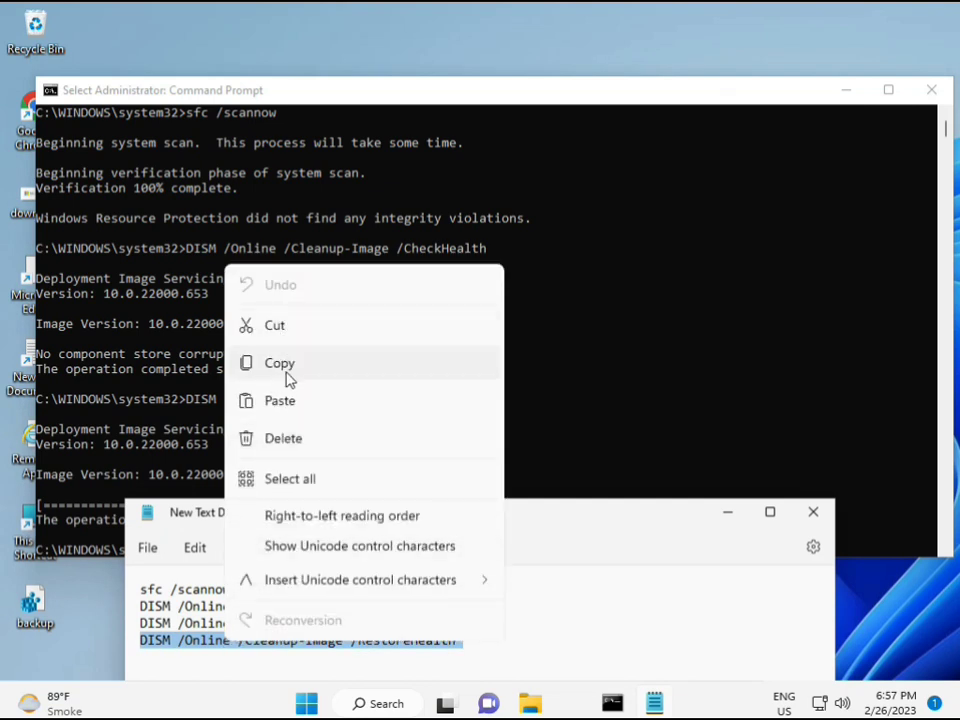
pyautogui.click(310, 370)
# Paste the RestoreHealth command at the admin prompt with Ctrl+V and run it.
pyautogui.click(266, 488)
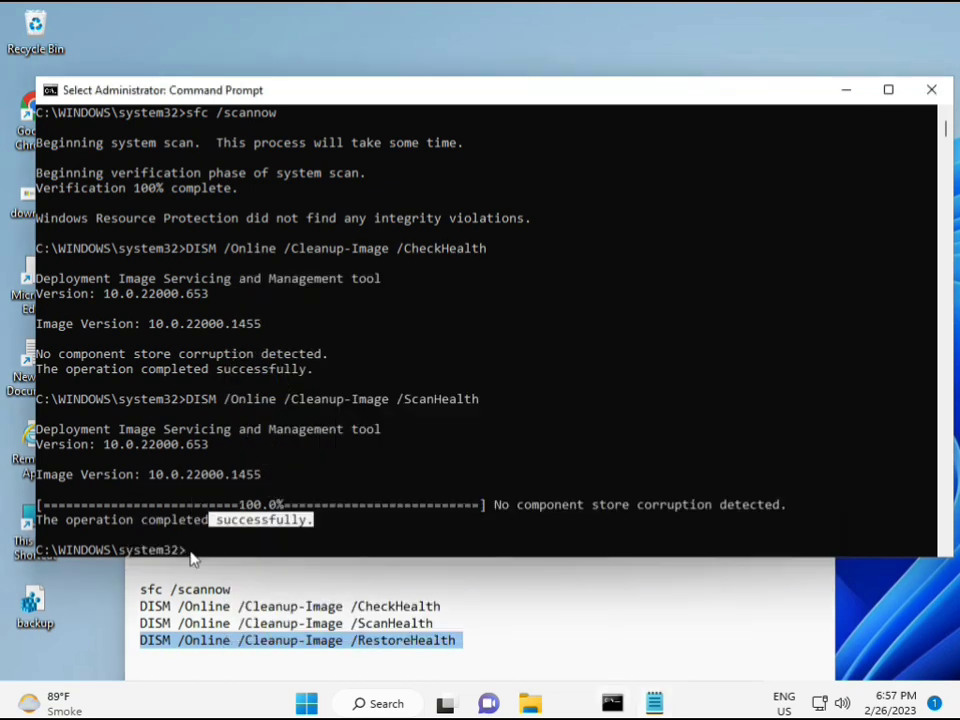
pyautogui.click(190, 553)
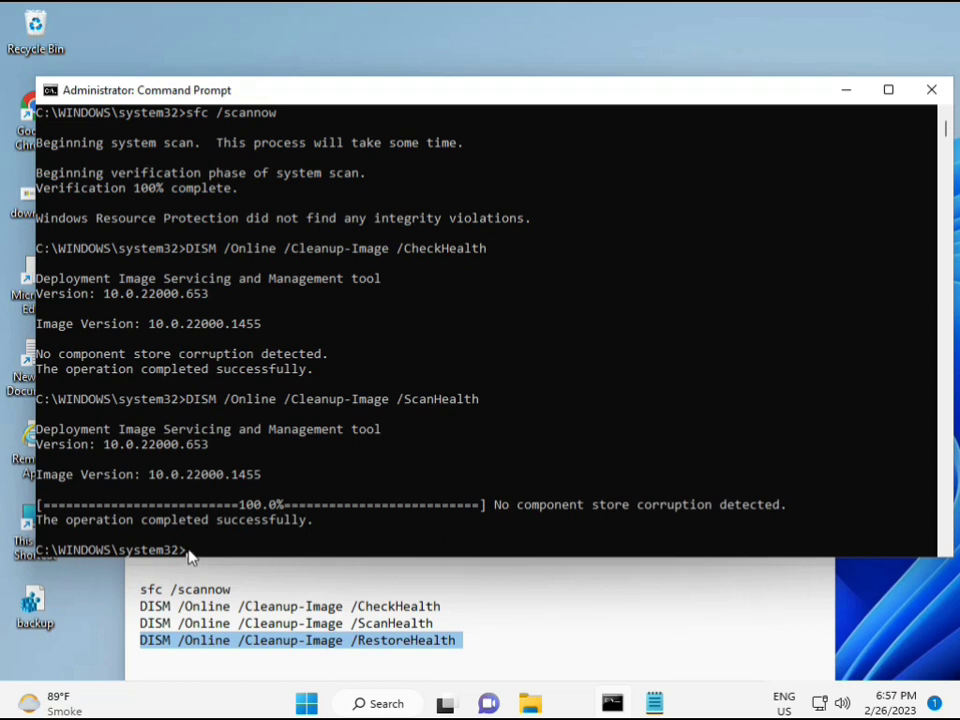
pyautogui.click(188, 553)
pyautogui.hotkey('ctrl', 'v')
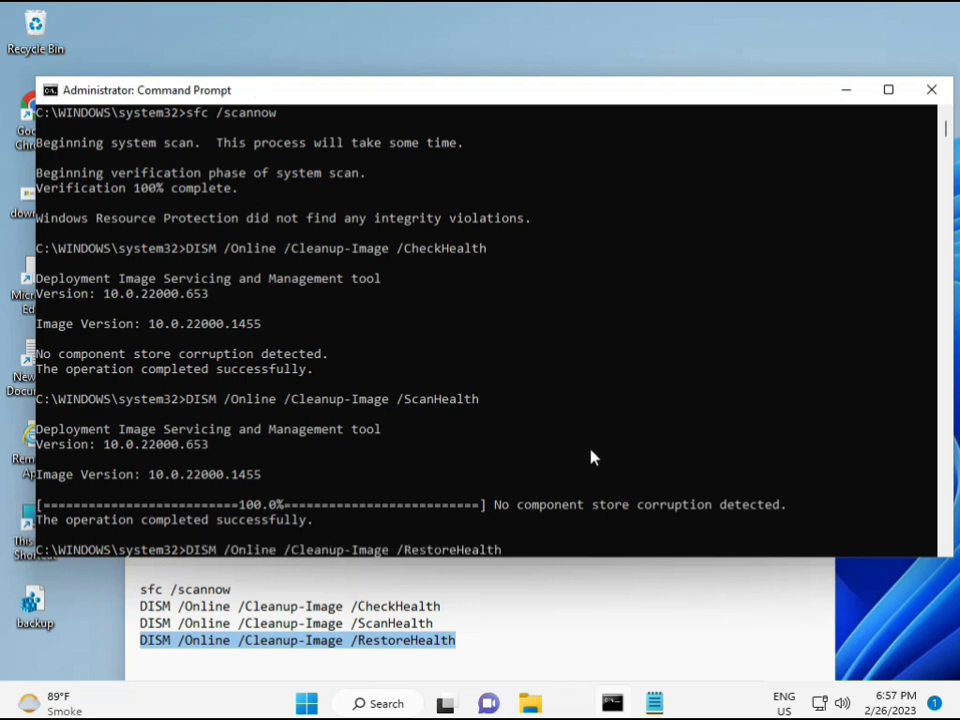
pyautogui.scroll(-9, 590, 457)
pyautogui.scroll(9, 568, 454)
pyautogui.moveTo(948, 131)
pyautogui.mouseDown()
pyautogui.moveTo(948, 143)
pyautogui.moveTo(948, 128)
pyautogui.mouseUp()
pyautogui.click(192, 281)
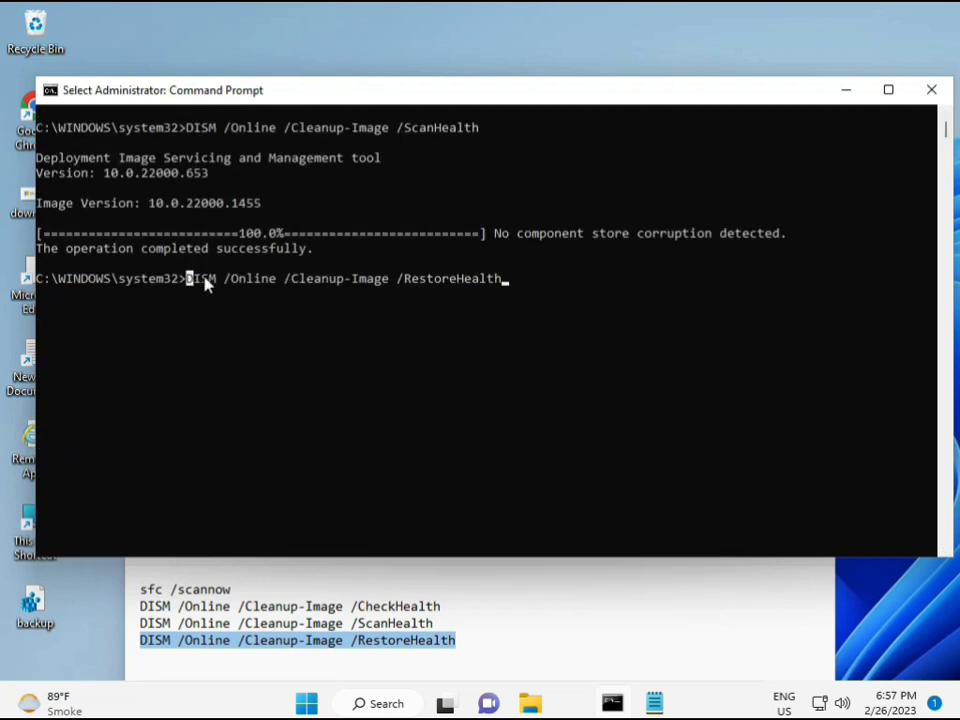
pyautogui.press('Escape')
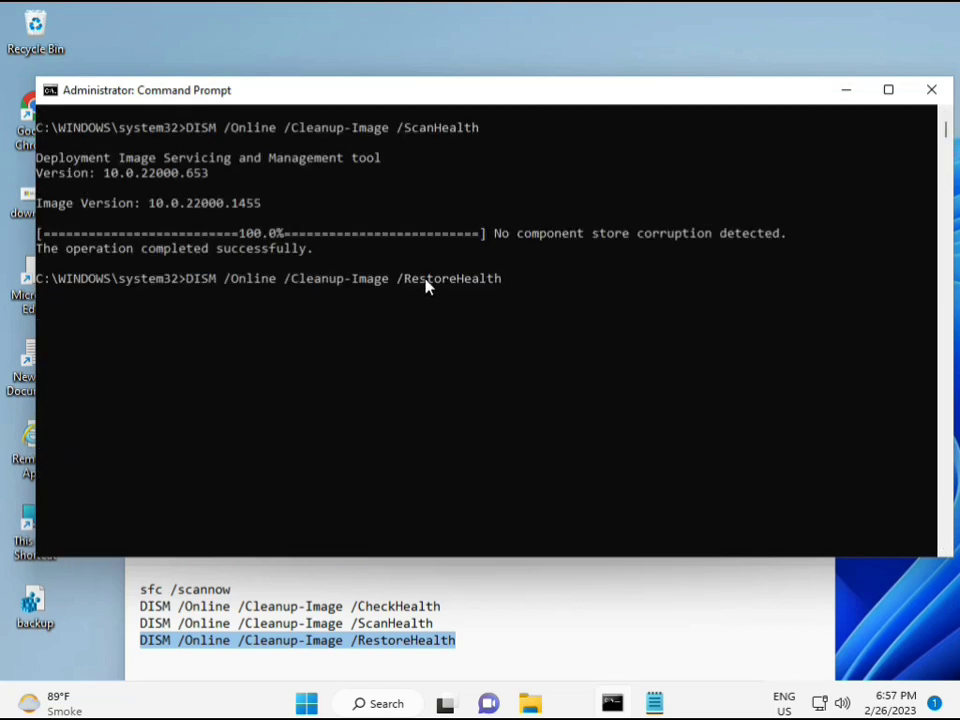
pyautogui.press('Return')
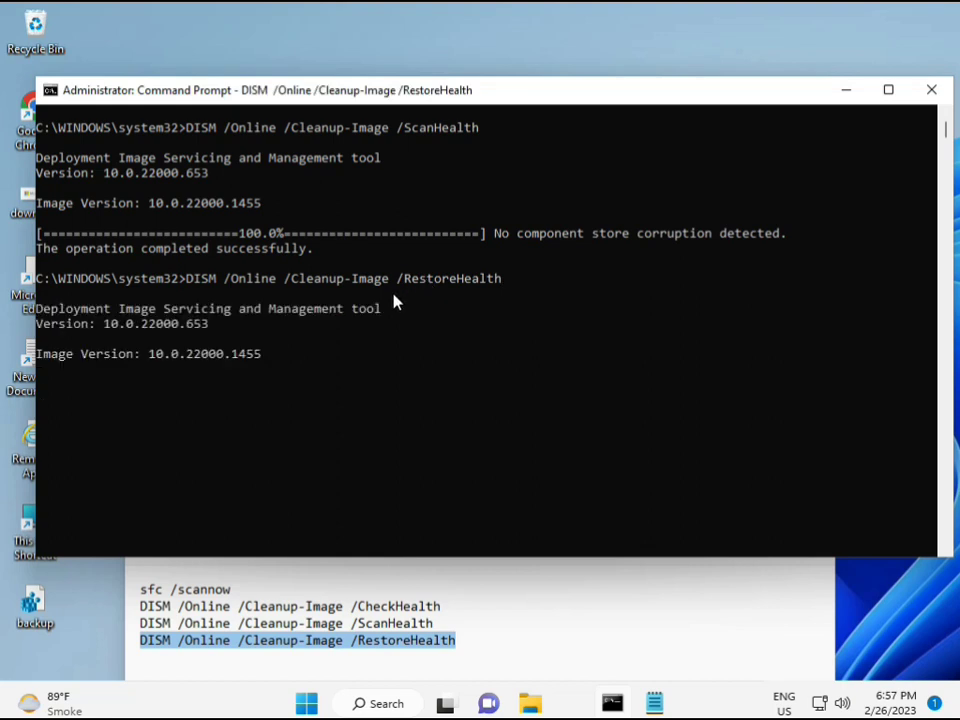